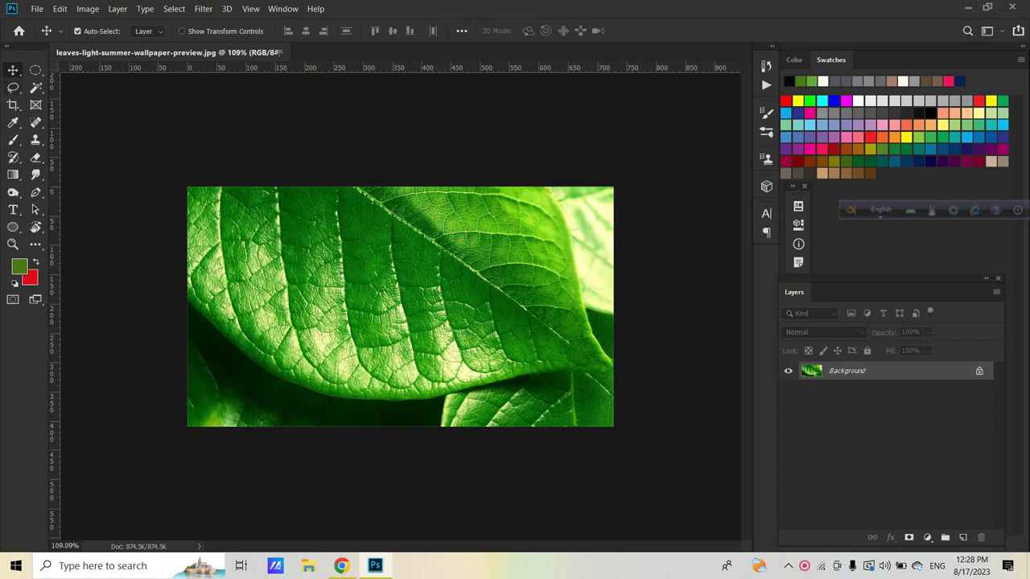
Copy a small circular selection of the leaf onto a new Layer 1
left_click(35, 70)
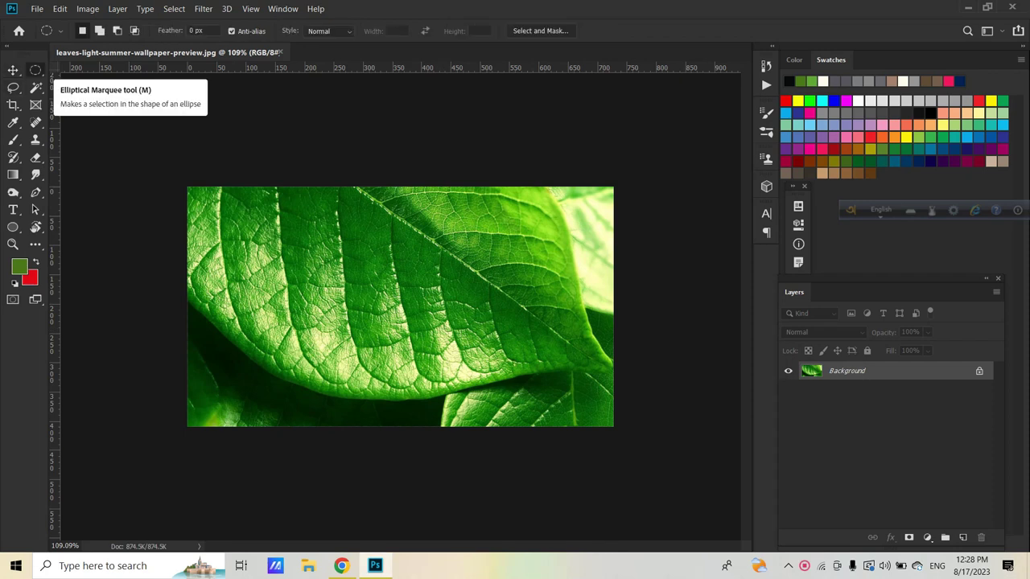
scroll(386, 305, "up", 3)
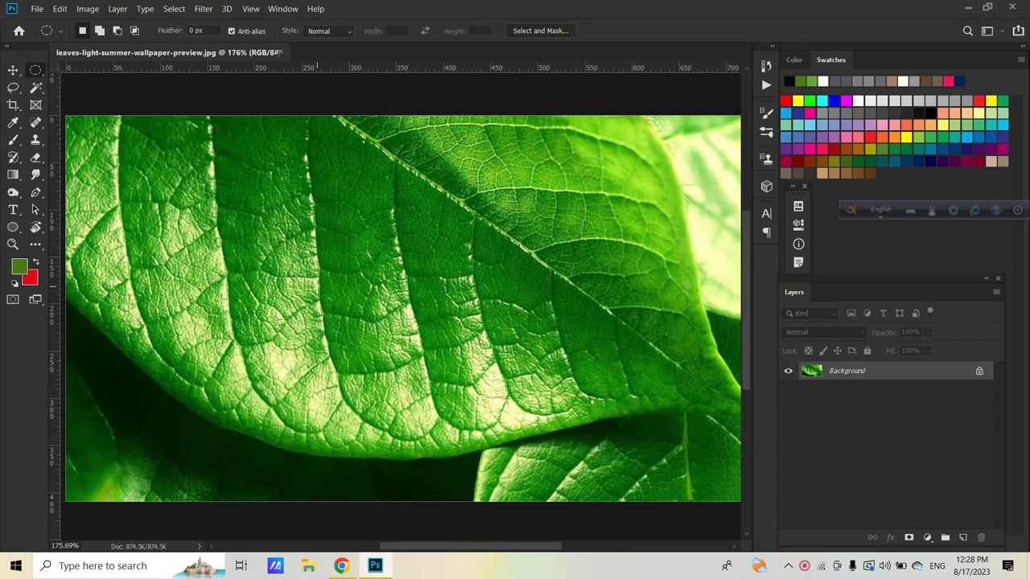
left_click_drag(304, 246, 338, 278)
key("ctrl+j")
scroll(361, 297, "down", 1)
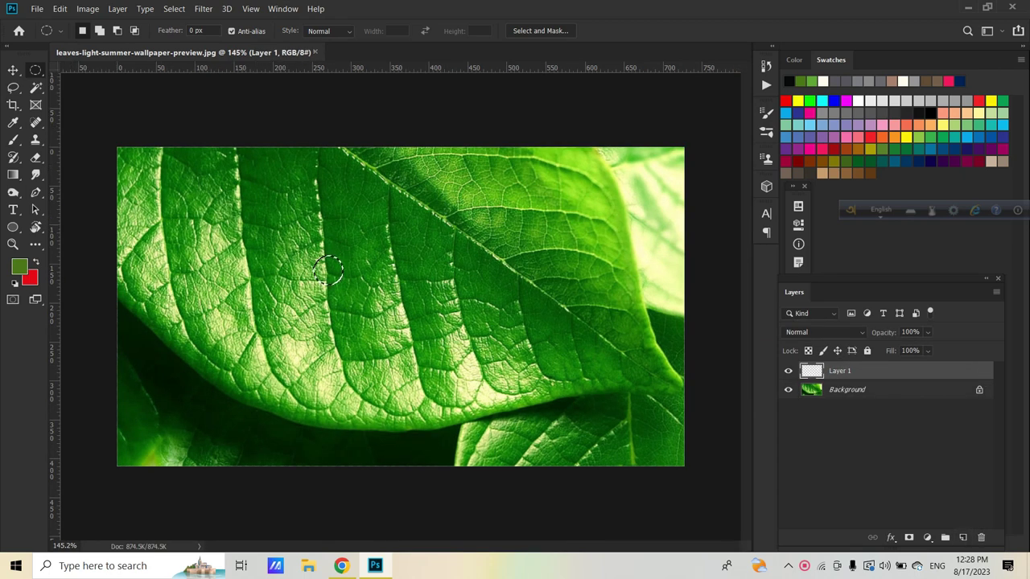
Fill the circle with a grey gradient
left_click(13, 174)
left_click_drag(319, 255, 329, 275)
scroll(329, 275, "up", 2)
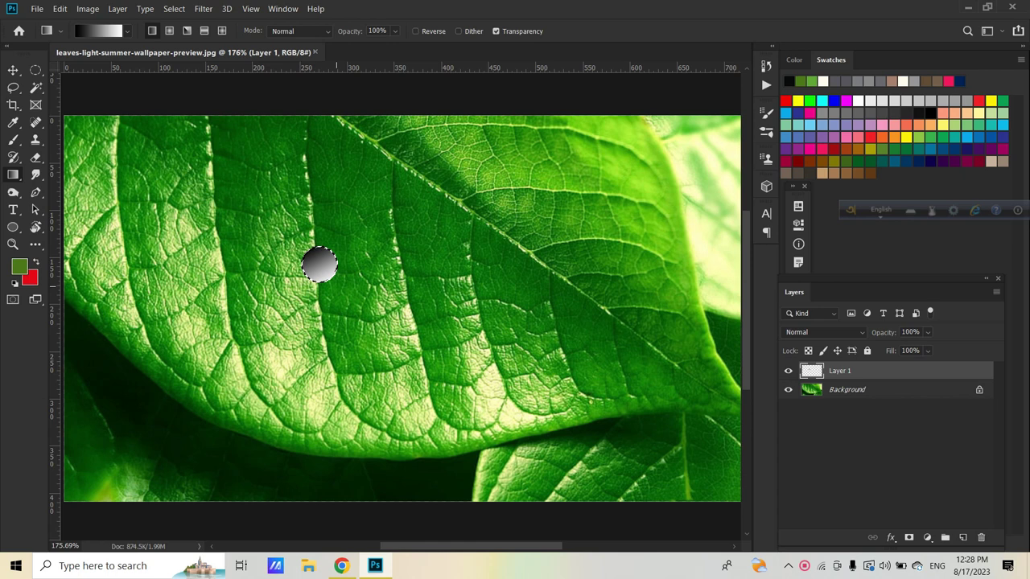
scroll(321, 258, "up", 3)
scroll(321, 257, "up", 2)
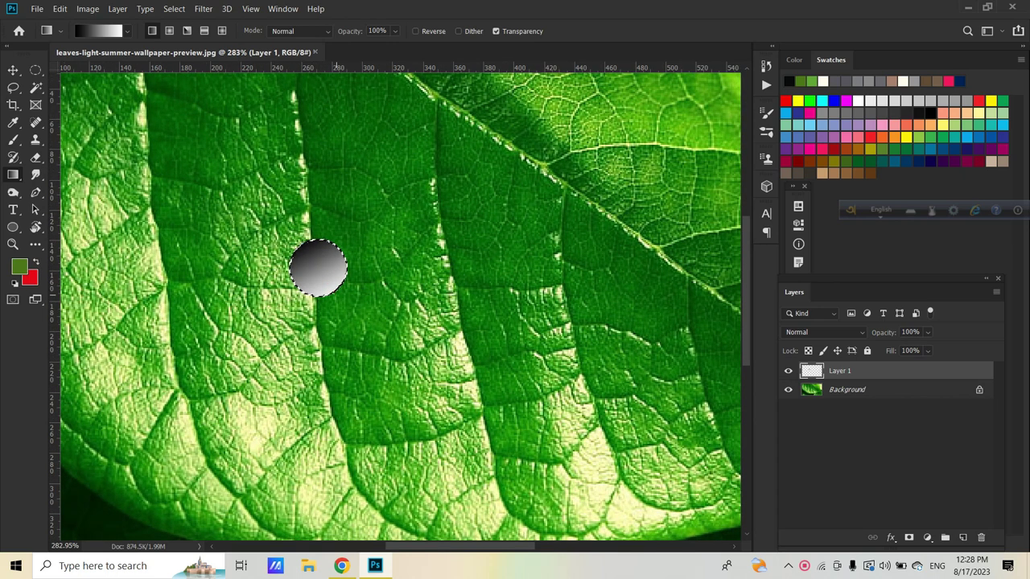
scroll(320, 265, "down", 2)
scroll(320, 265, "down", 3)
Deselect the circle and set Layer 1's blend mode to Linear Light
key("ctrl+d")
left_click(824, 332)
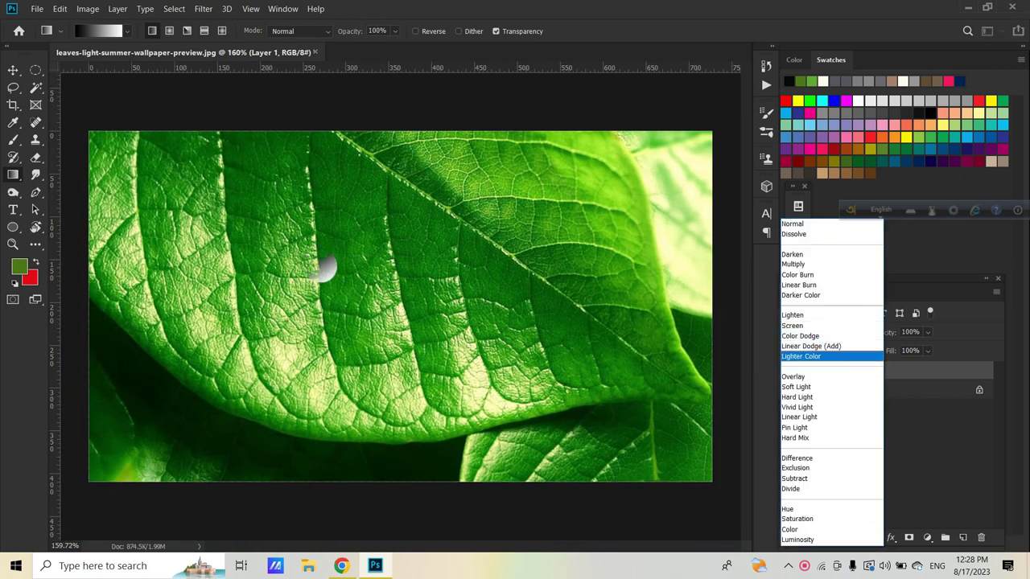
key("Down")
key("Down")
key("Down")
key("Down")
key("Down")
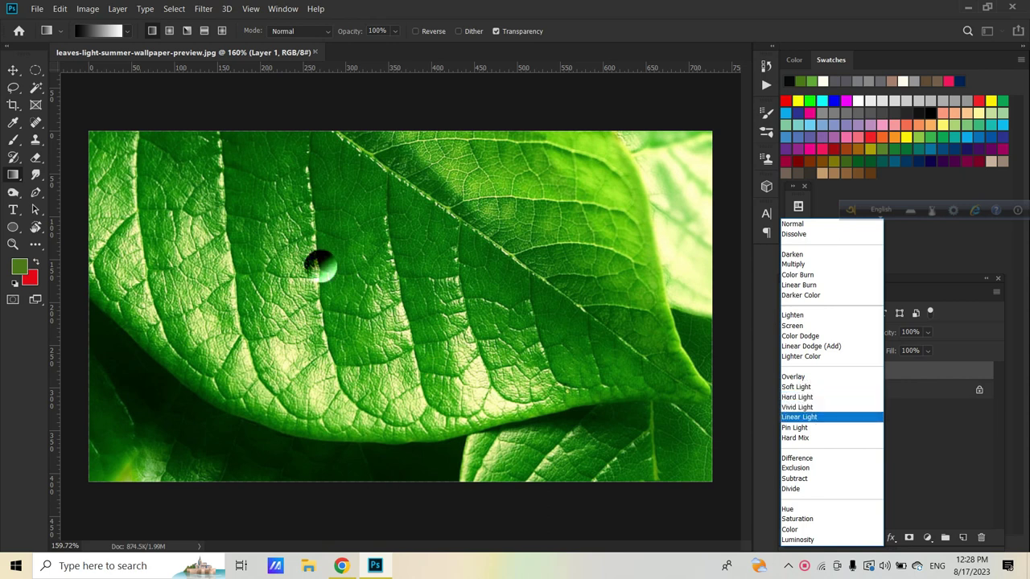
key("Return")
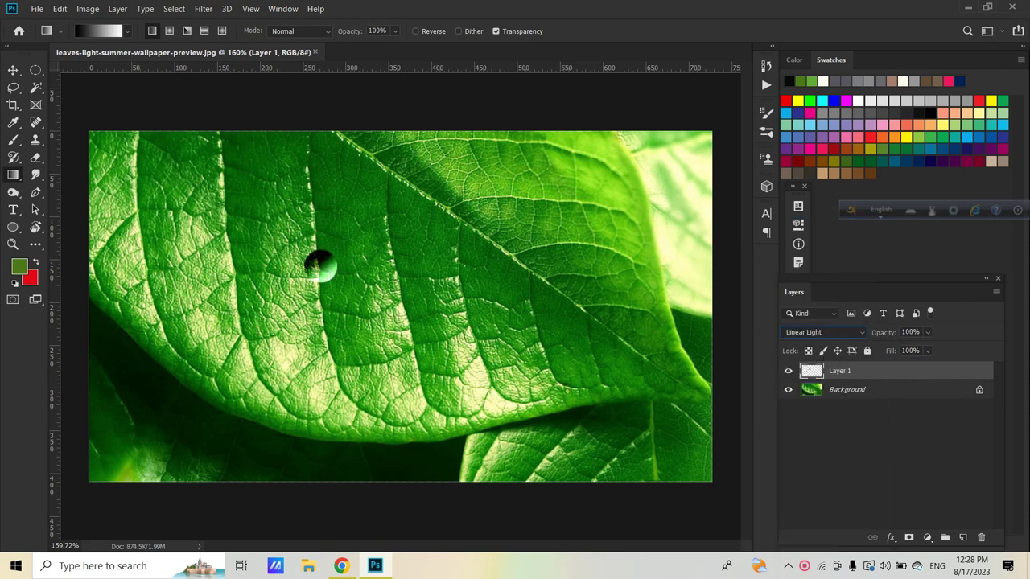
Open Layer 1's blending options and add an Inner Shadow in Linear Burn mode
right_click(873, 371)
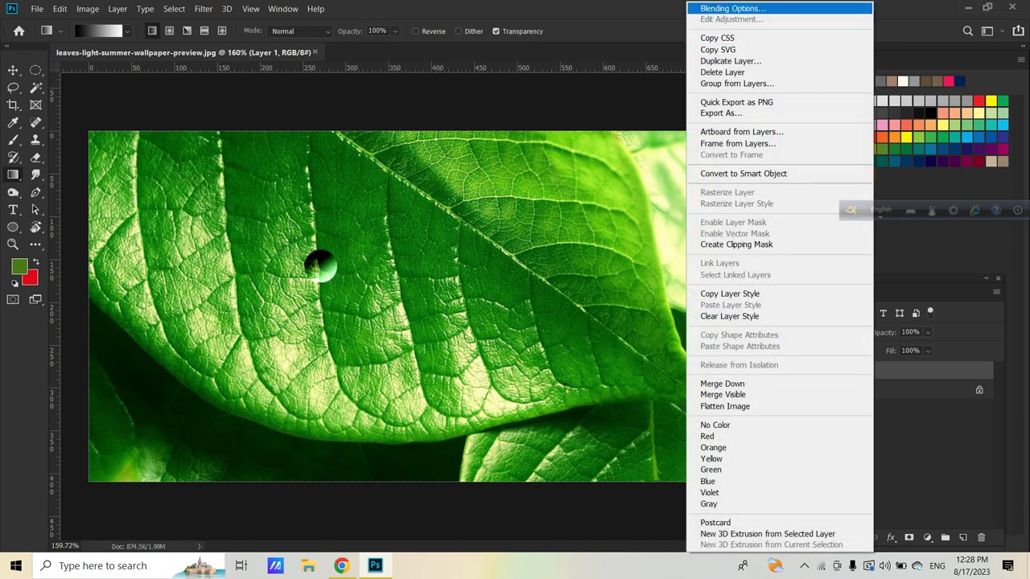
key("Return")
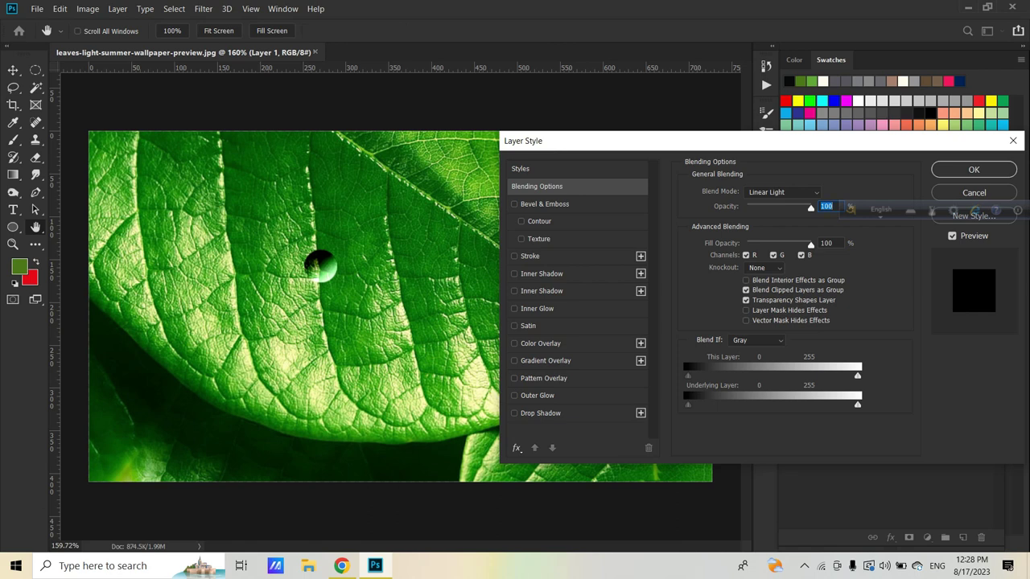
left_click(542, 274)
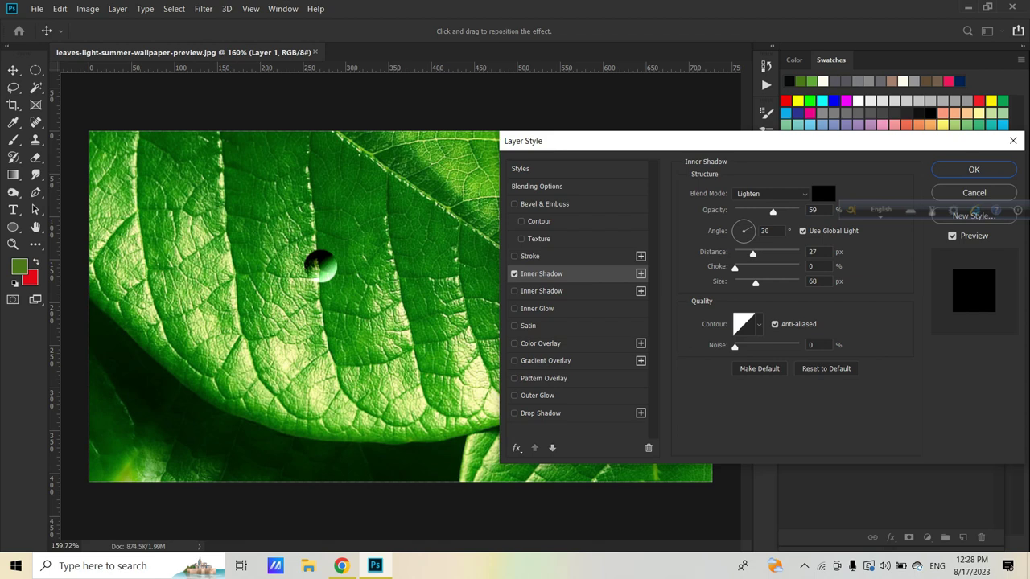
left_click(771, 193)
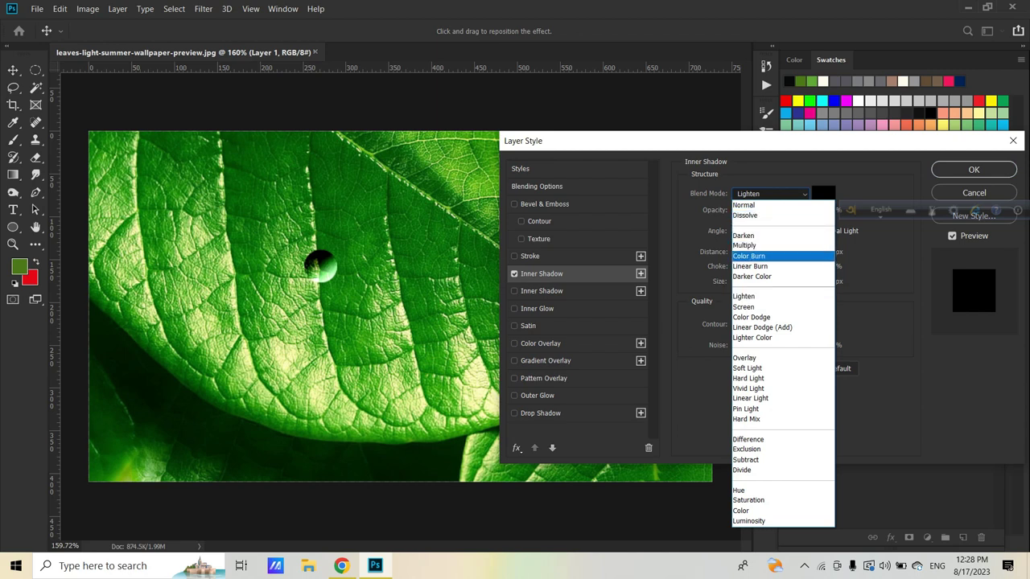
left_click(749, 266)
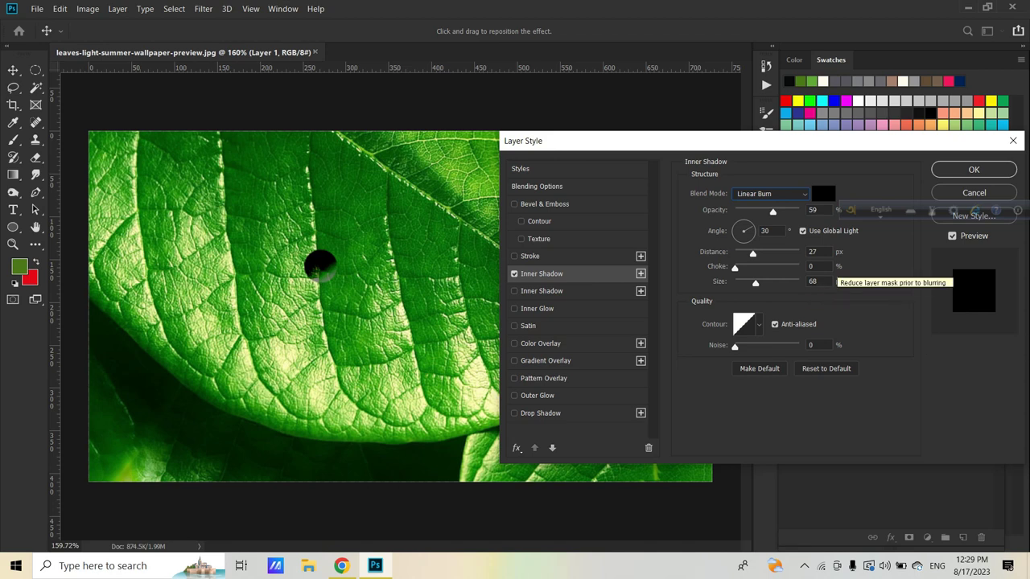
Set the inner shadow to 40% opacity, 2 px distance, 5 px size, and enable Drop Shadow
double_click(812, 210)
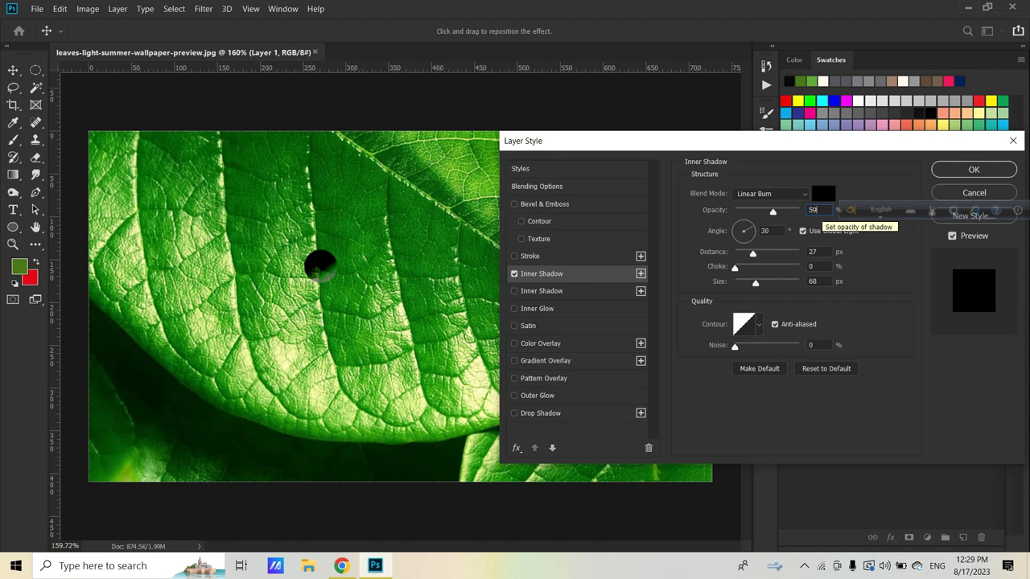
key("ctrl+a")
type("40")
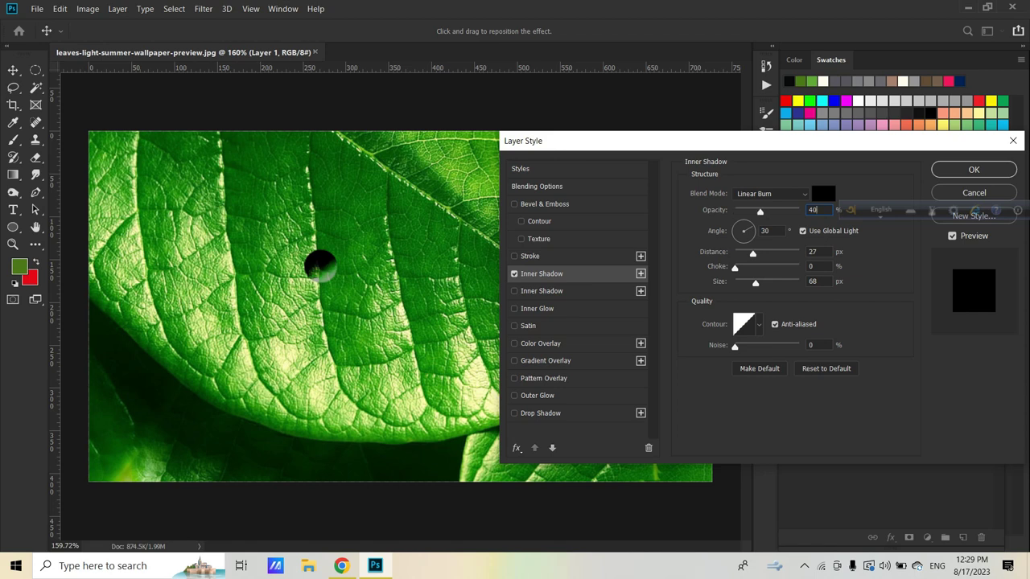
type("-")
key("Tab")
type("2")
key("Tab")
key("Tab")
type("5")
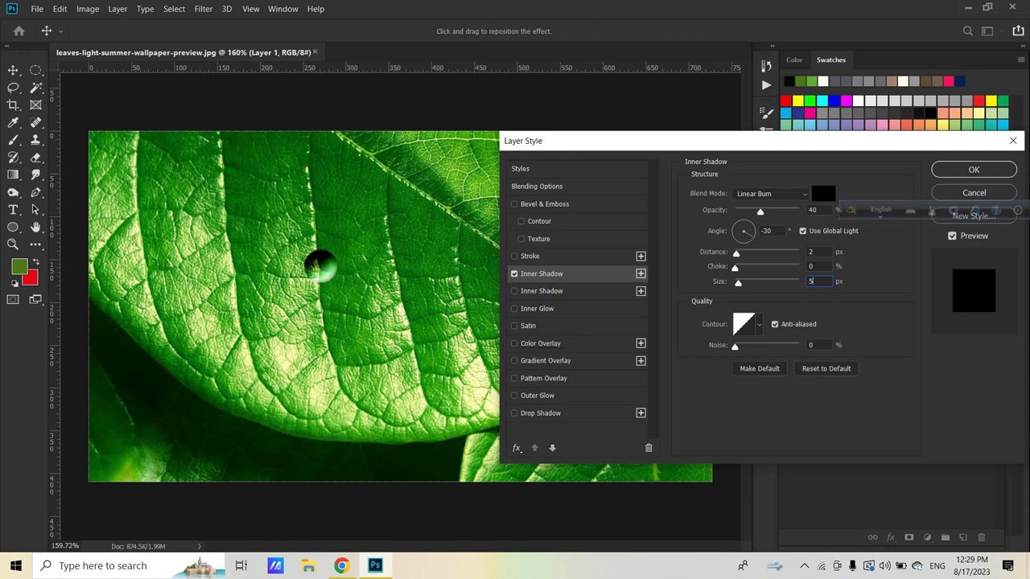
left_click(514, 413)
left_click(540, 413)
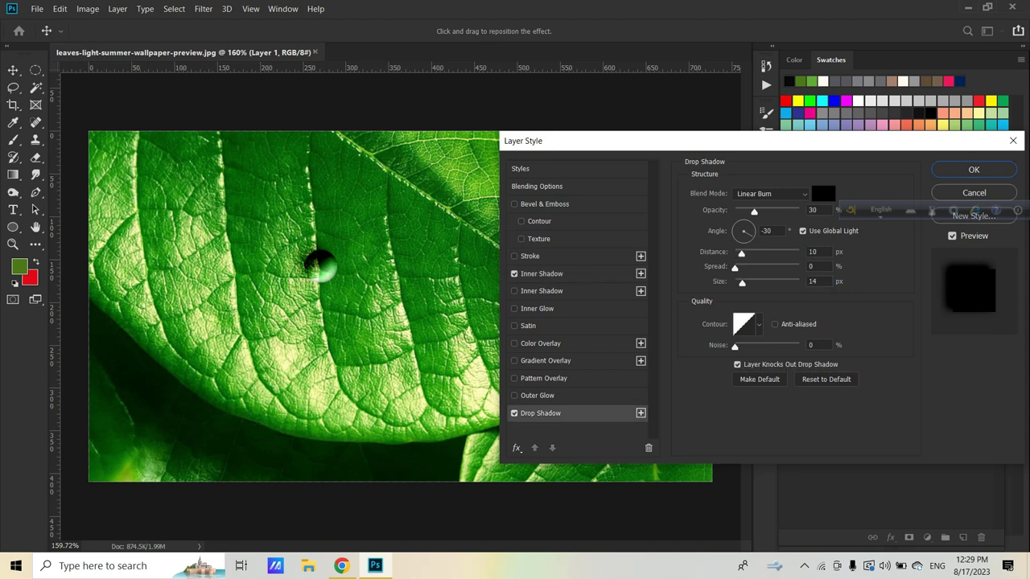
Keep the drop shadow in Linear Burn, set its angle to 127°, and apply the style
left_click(771, 193)
key("Escape")
type("127")
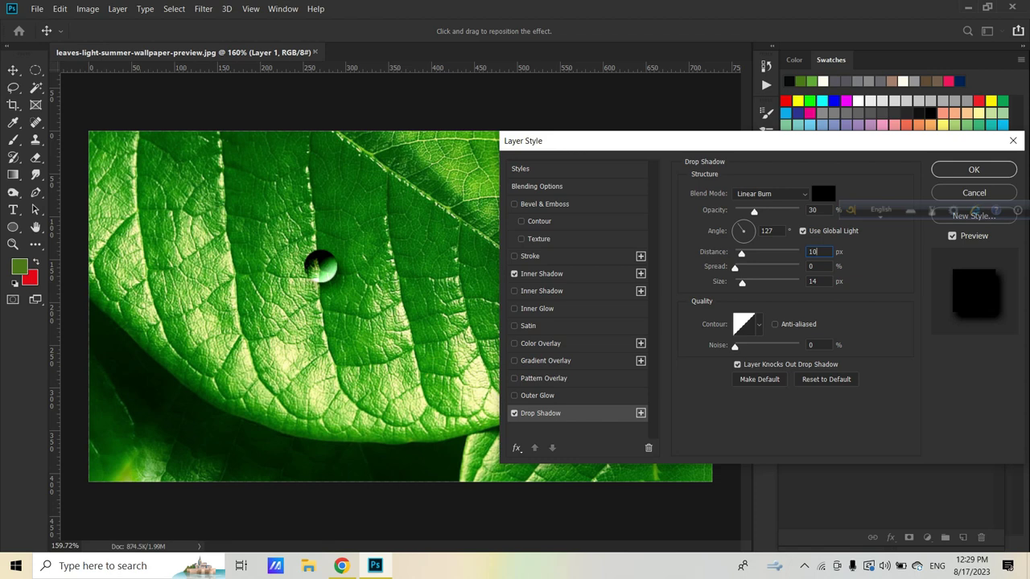
left_click(819, 172)
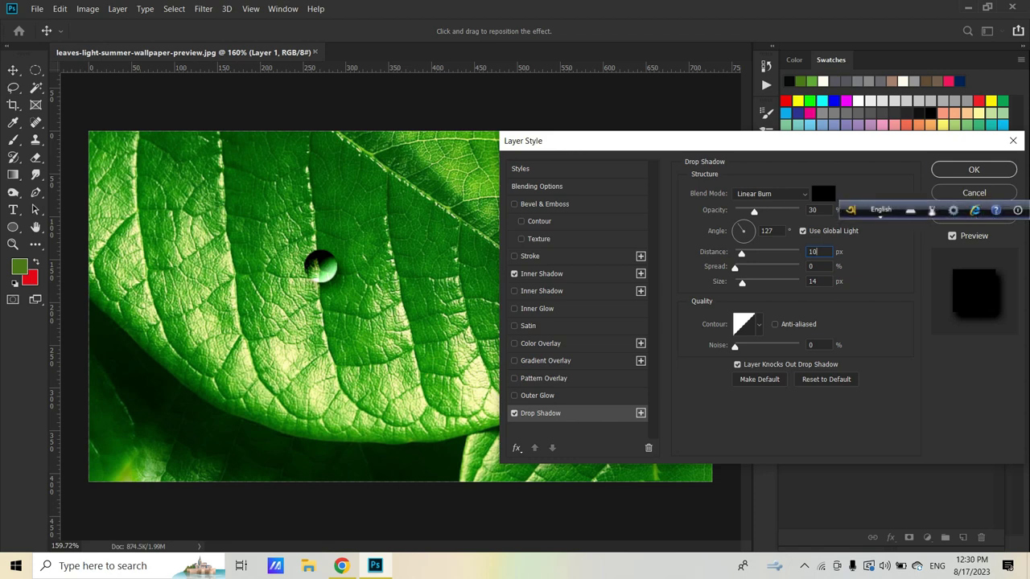
key("g")
key("Return")
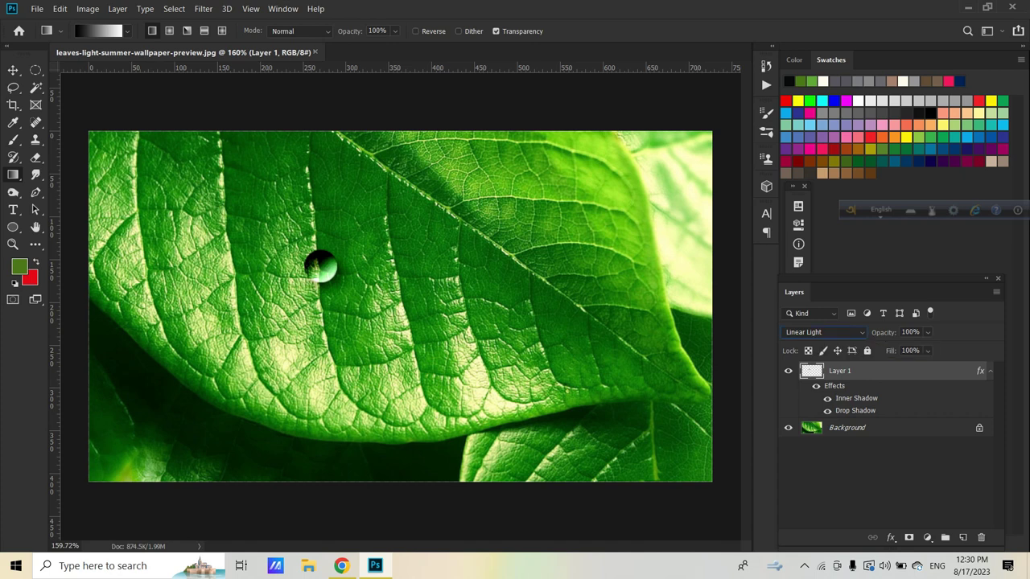
Set Layer 1's blend mode to Overlay
left_click(825, 332)
key("Down")
key("Down")
key("Down")
key("Down")
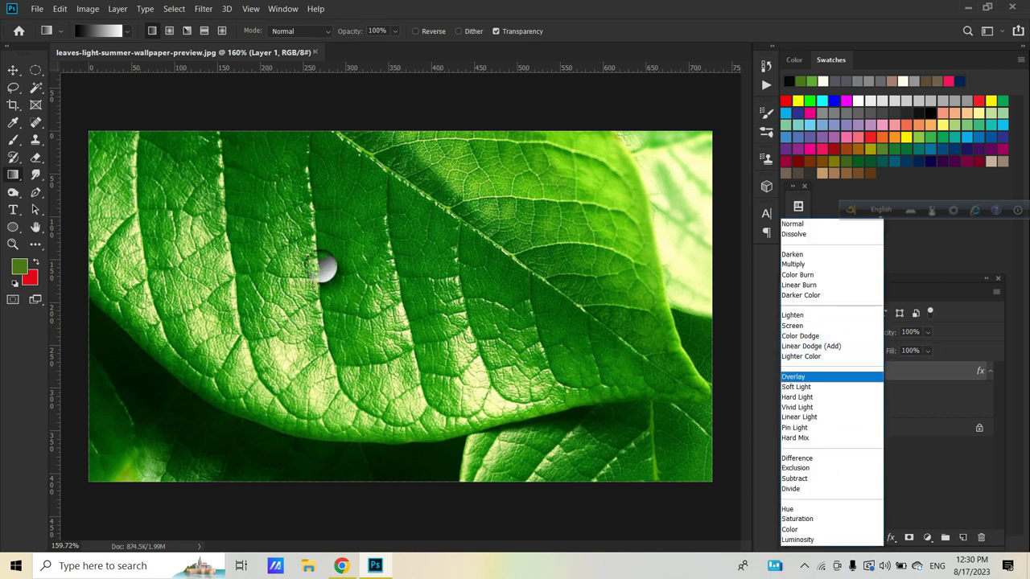
key("Up")
key("Down")
key("Return")
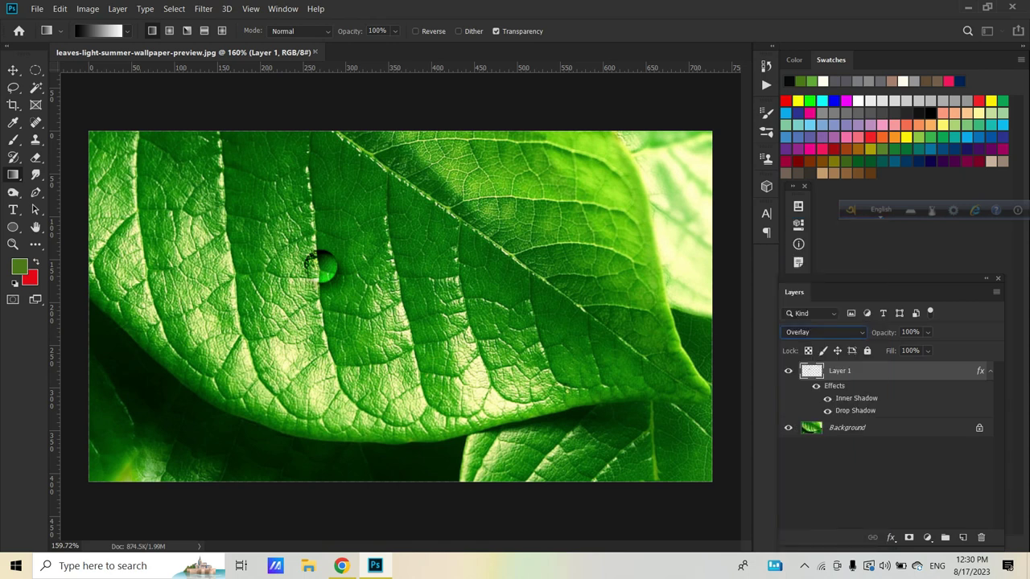
Add a new empty Layer 2 above the droplet layer
key("v")
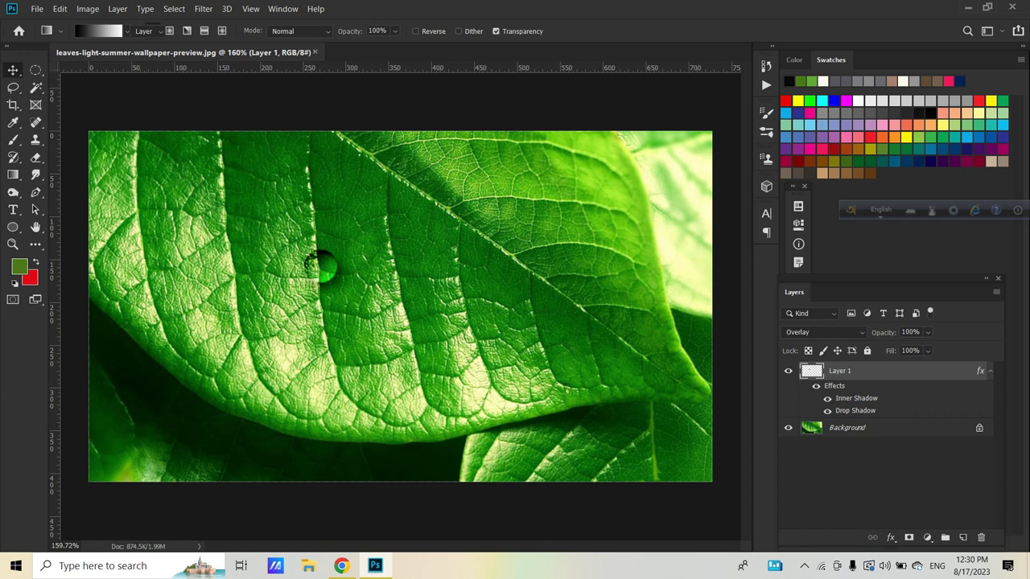
scroll(313, 266, "up", 3)
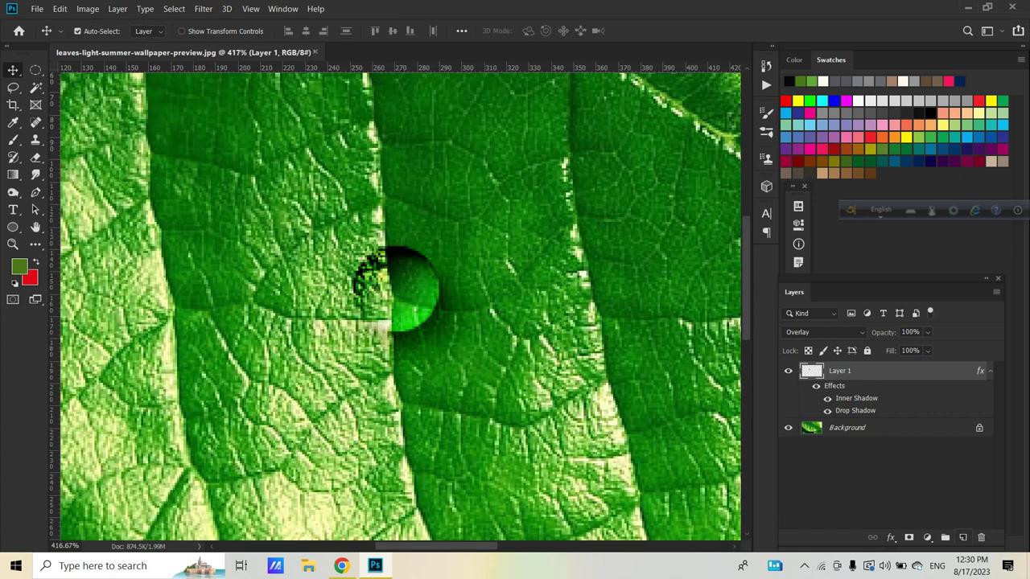
left_click(963, 538)
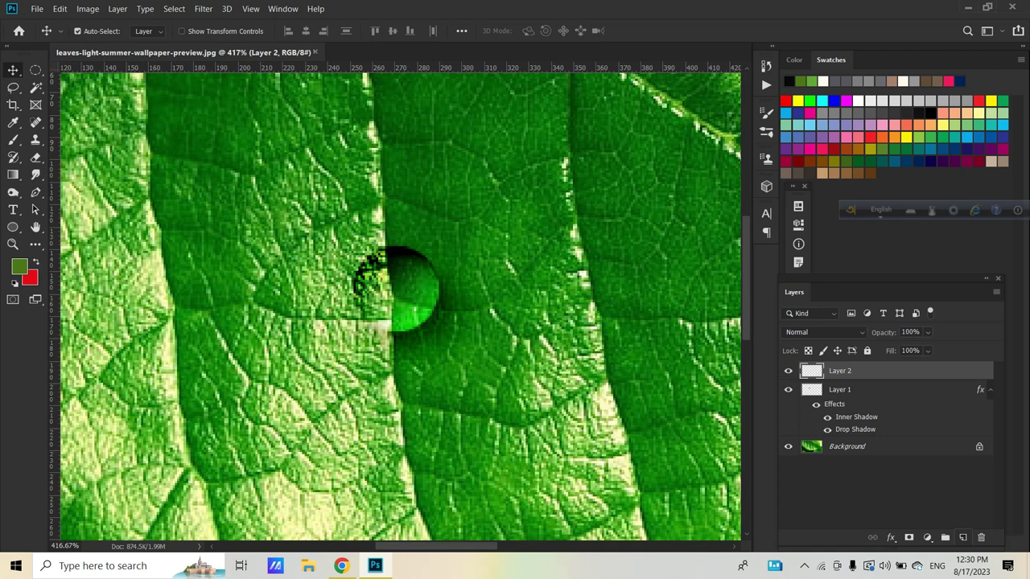
Set up the Brush tool with a size of 5
scroll(579, 446, "down", 2)
scroll(579, 446, "down", 1)
scroll(579, 445, "down", 1)
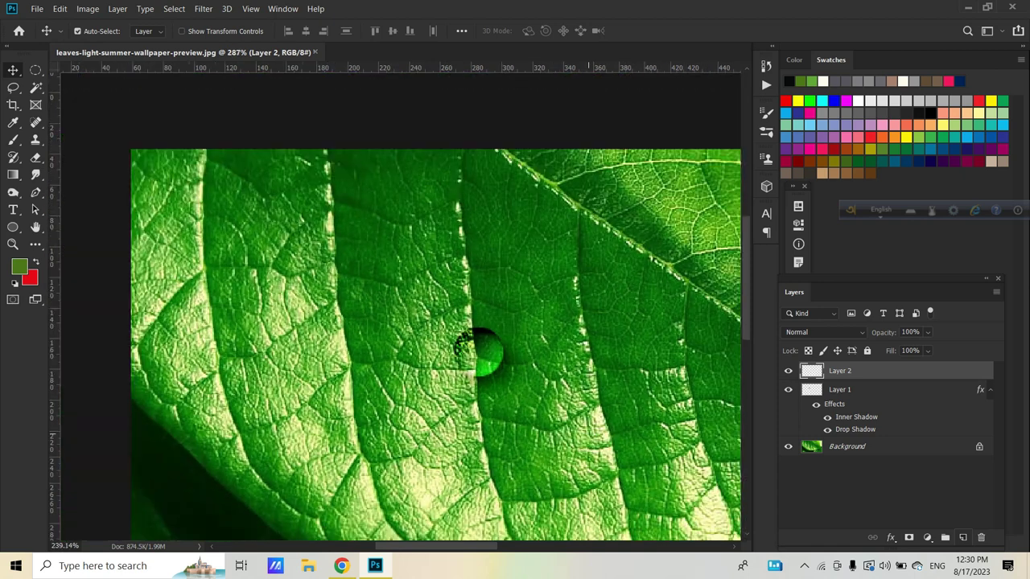
key("b")
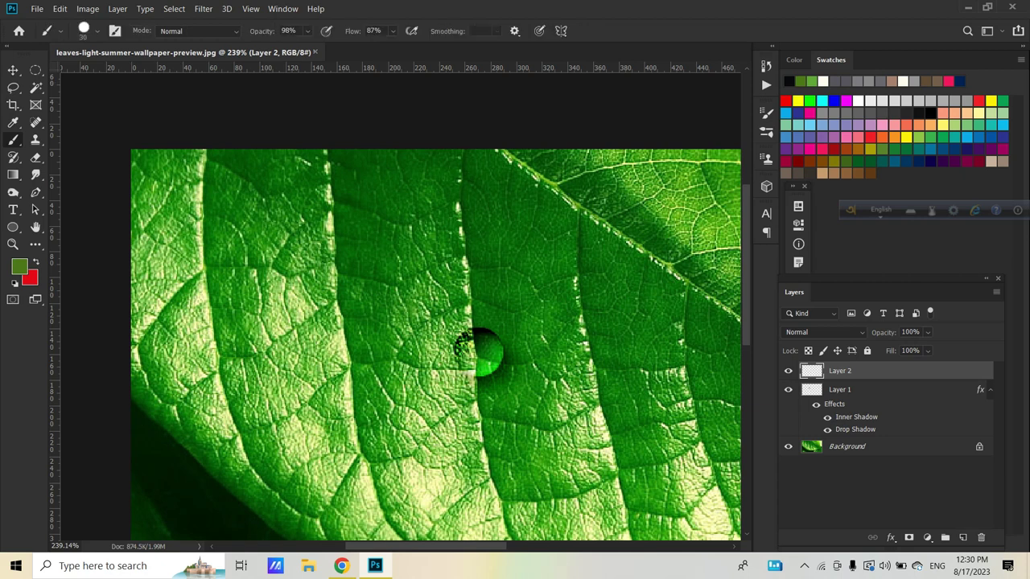
scroll(479, 349, "up", 2)
left_click(96, 31)
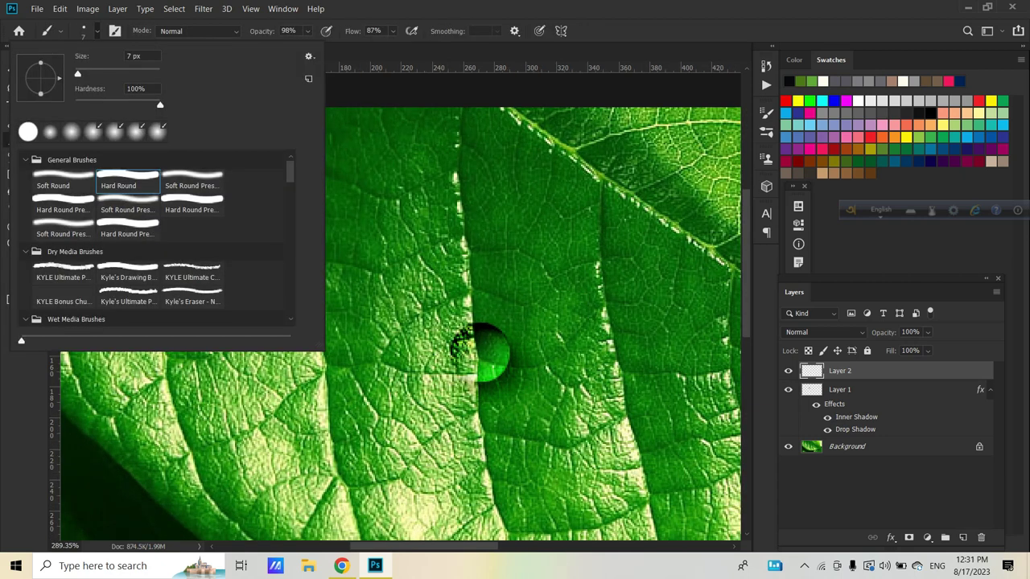
left_click(133, 55)
type("5")
key("Return")
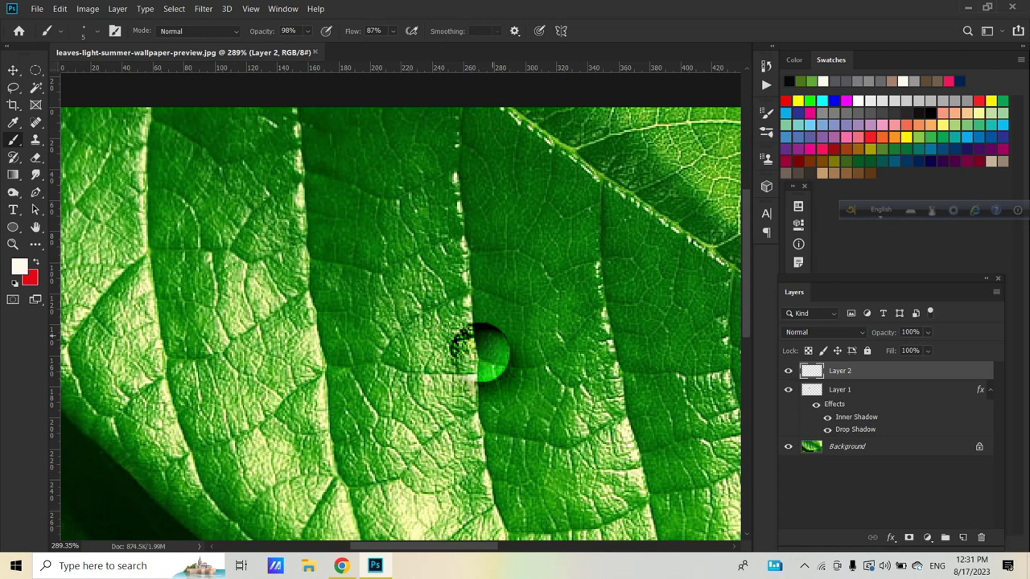
Paint a white highlight dot on the droplet at 100% flow and opacity
left_click(479, 333)
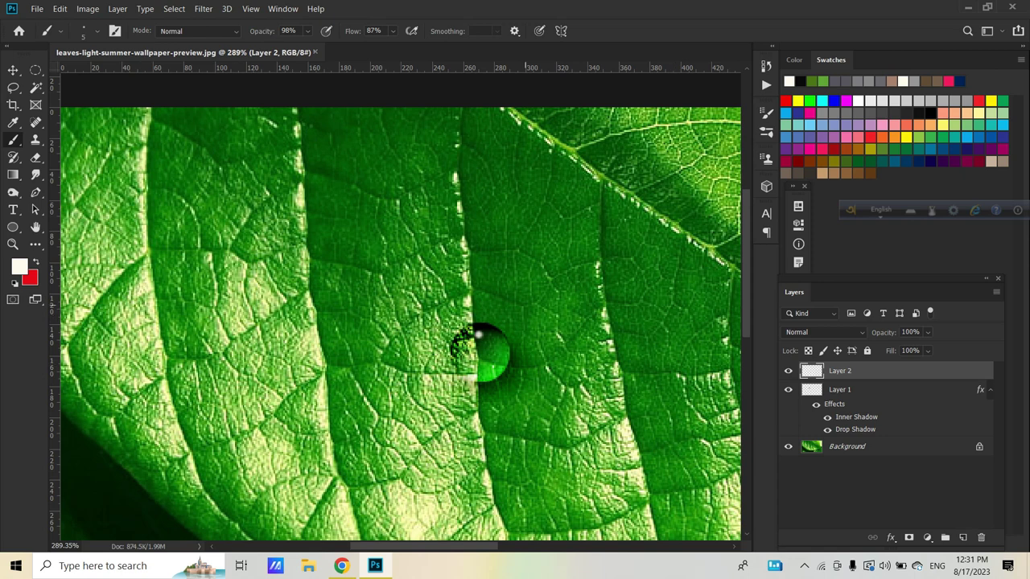
key("shift+0")
key("0")
left_click(479, 333)
scroll(471, 346, "down", 2)
scroll(479, 345, "down", 1)
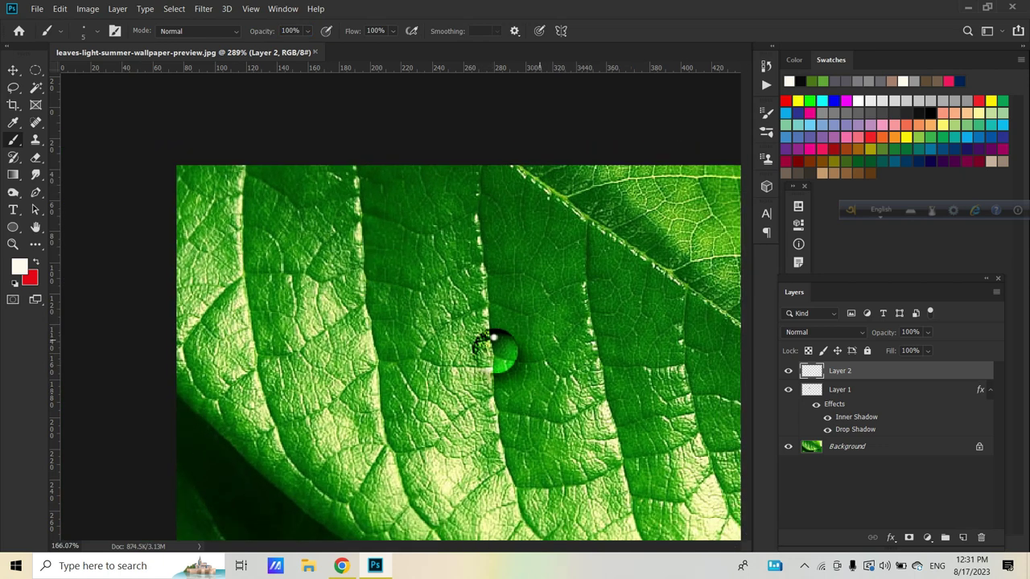
scroll(480, 344, "down", 1)
scroll(480, 345, "down", 1)
Blend Layer 2 in Overlay and select both Layer 1 and Layer 2
key("shift+alt+o")
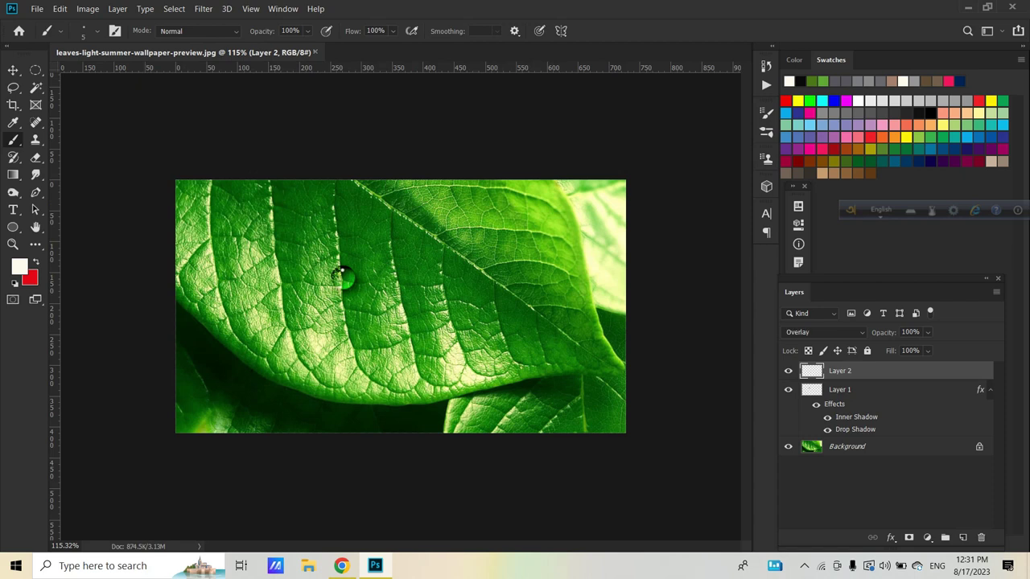
key("alt+bracketleft")
key("shift+alt+n")
key("shift+alt+bracketright")
Group Layer 1 and Layer 2 into Group 1 using Ctrl+G
right_click(869, 380)
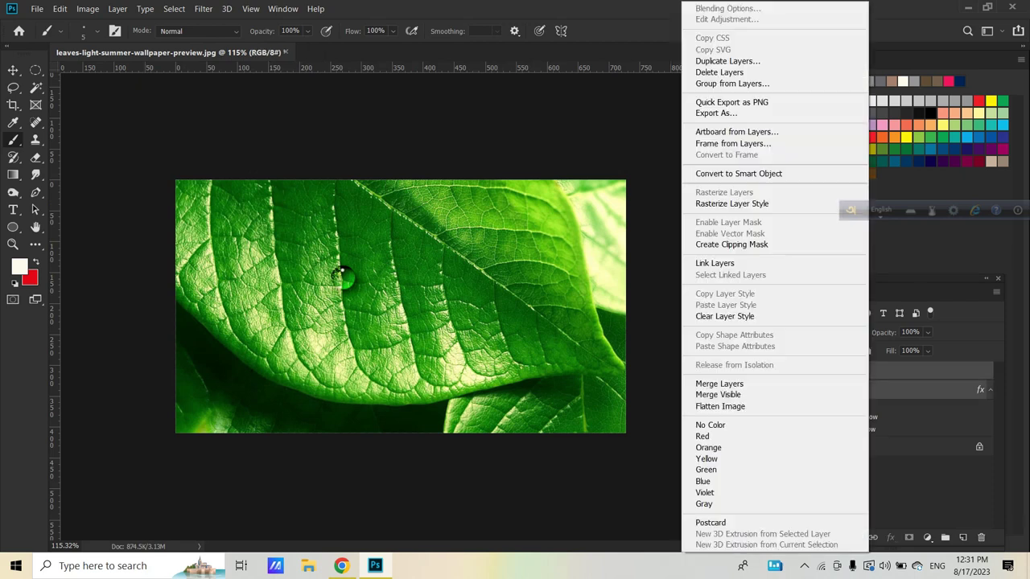
left_click(733, 84)
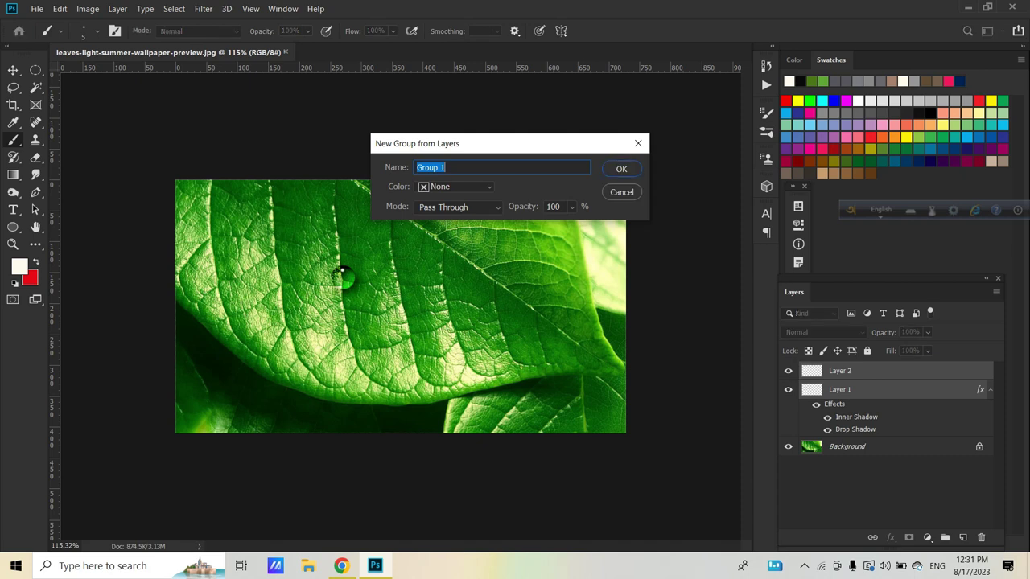
key("Escape")
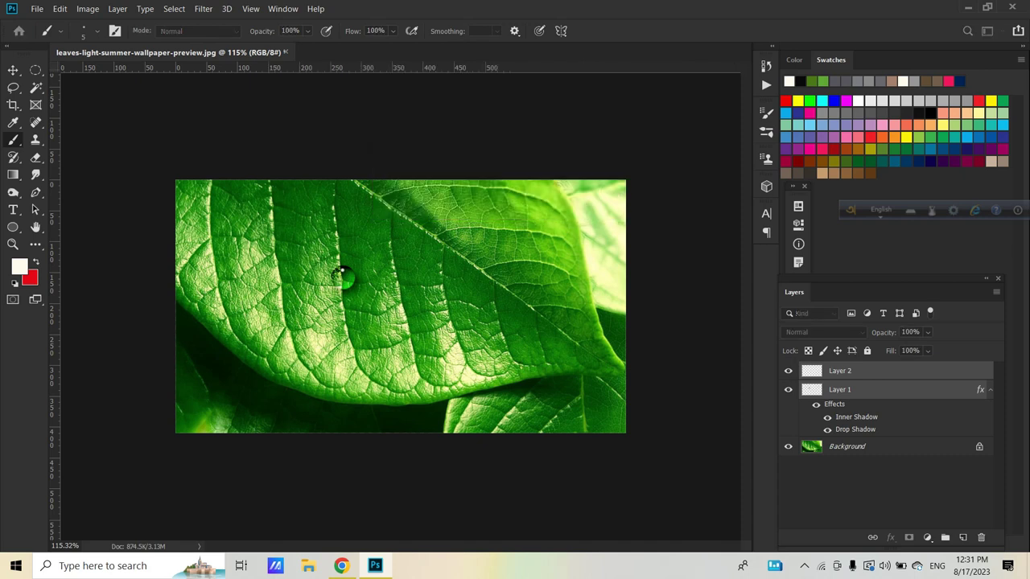
key("ctrl+g")
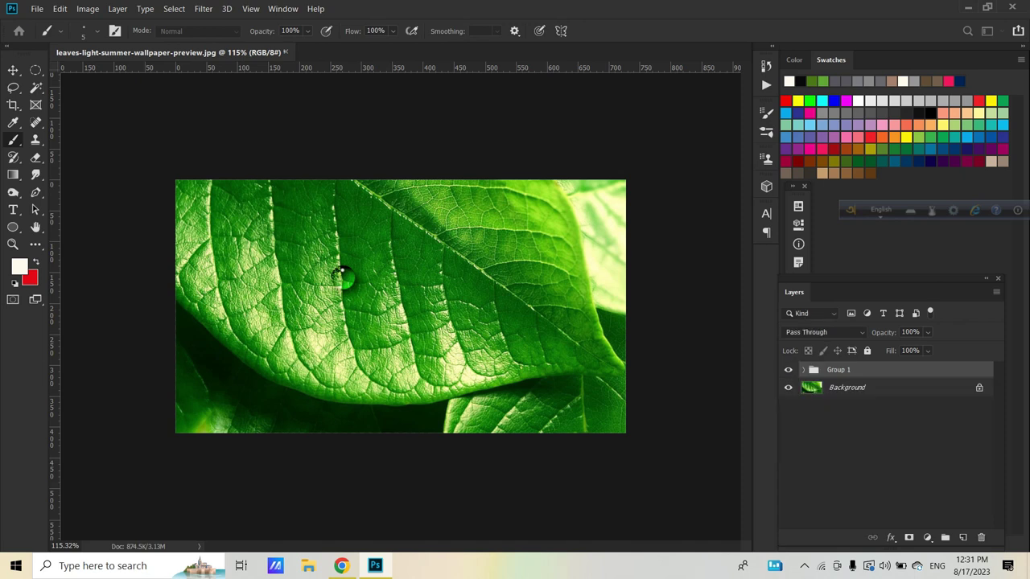
Duplicate Group 1 as Group 1 copy and zoom in on the leaf
right_click(854, 369)
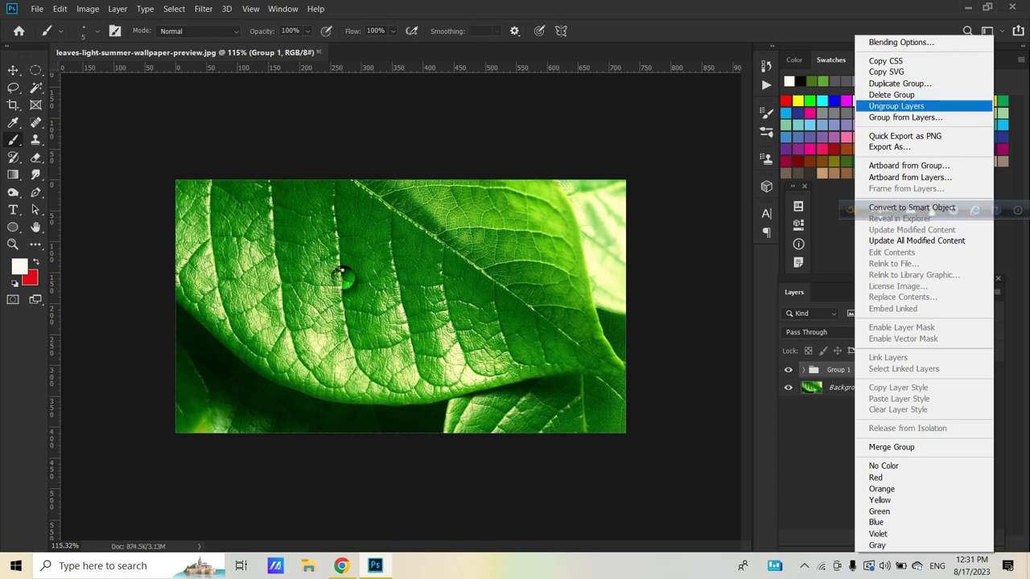
left_click(901, 84)
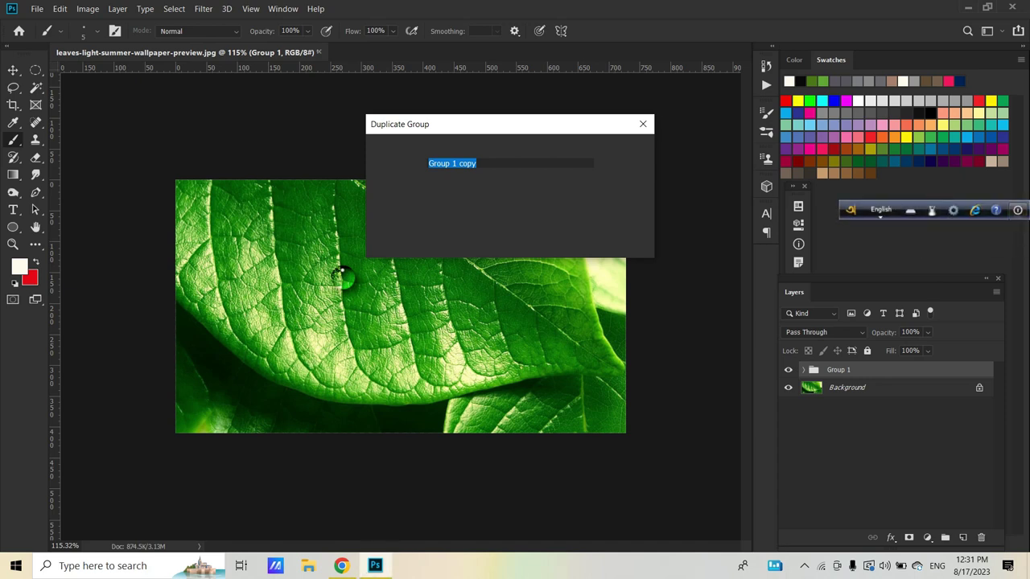
left_click(1018, 210)
left_click(937, 245)
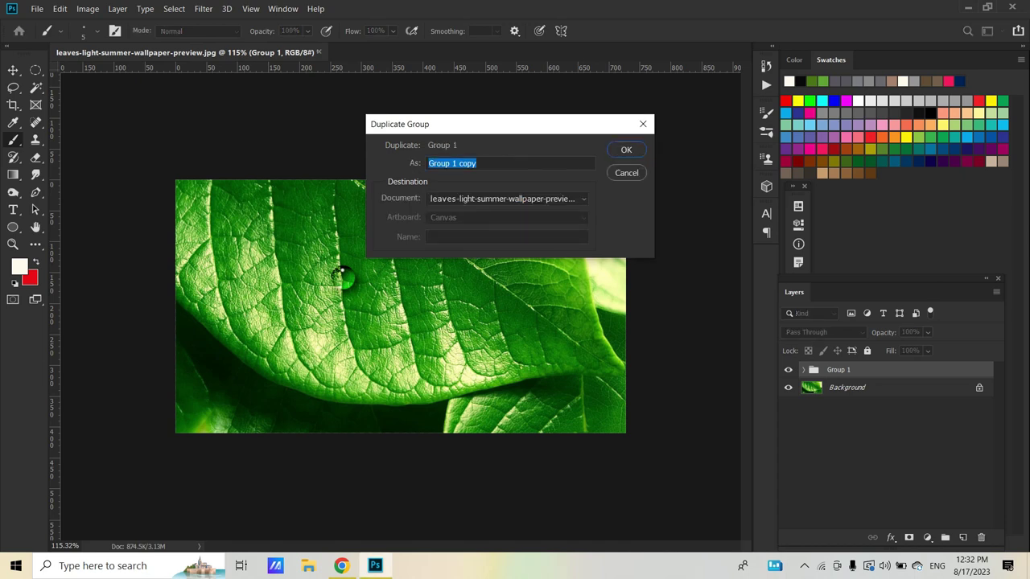
key("Escape")
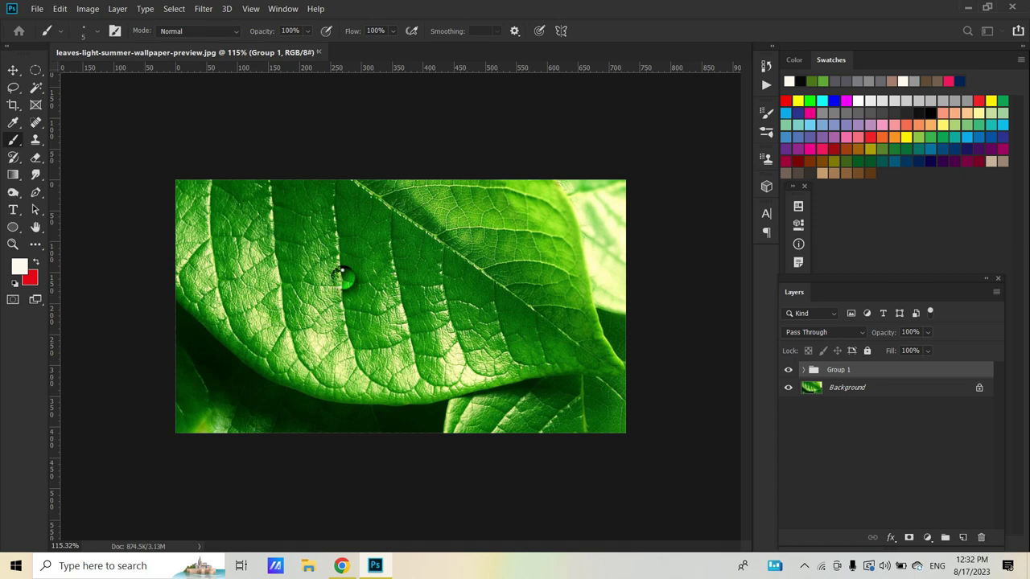
key("ctrl+j")
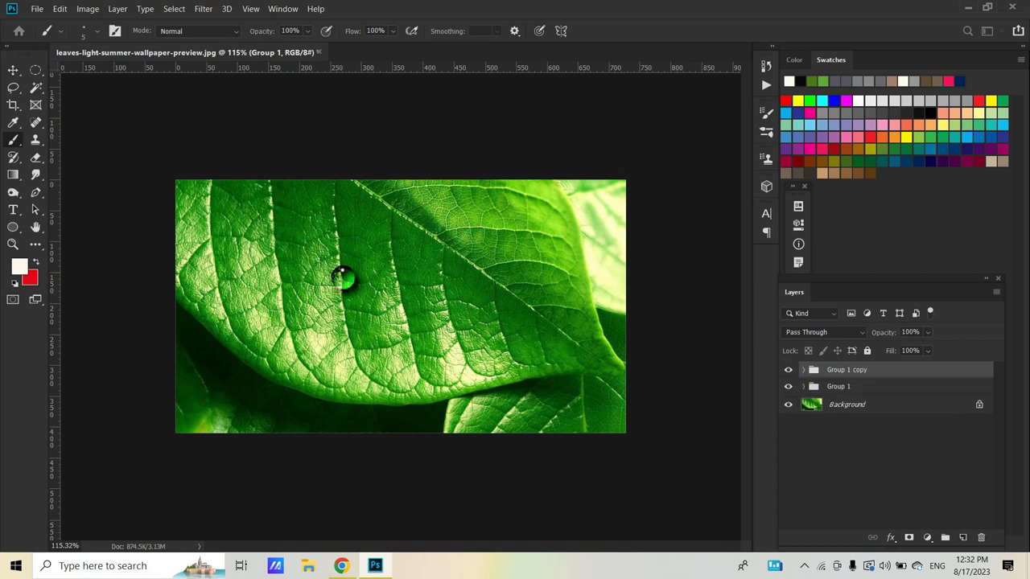
key("ctrl+plus")
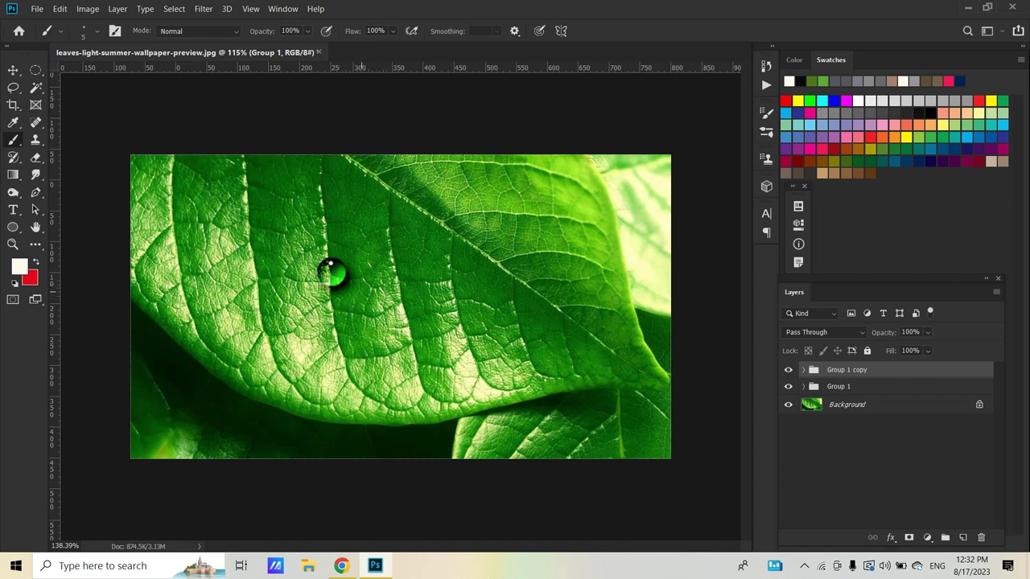
Move the copied droplet up and to the right of the original
key("ctrl+t")
left_click_drag(333, 274, 389, 249)
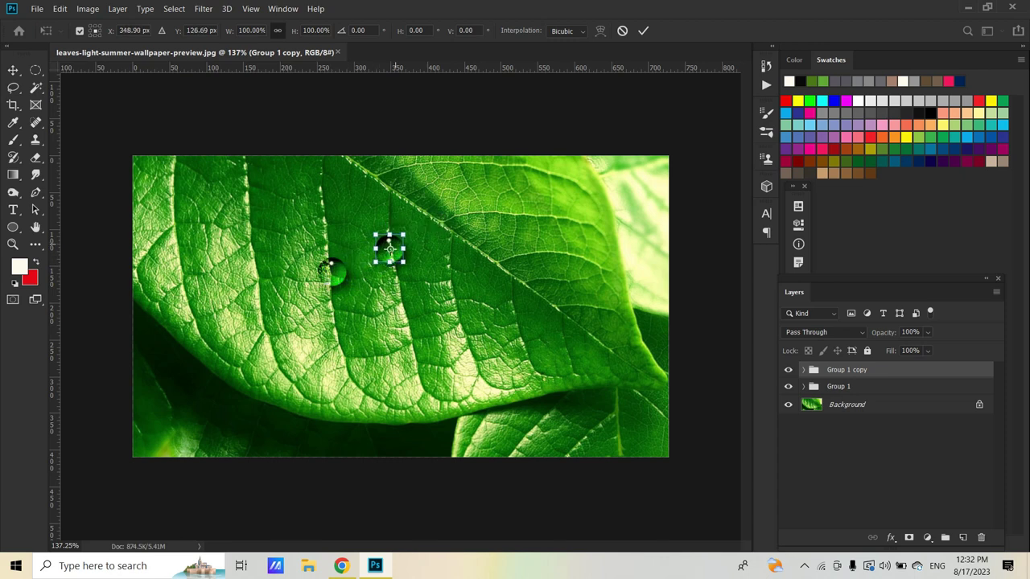
key("Return")
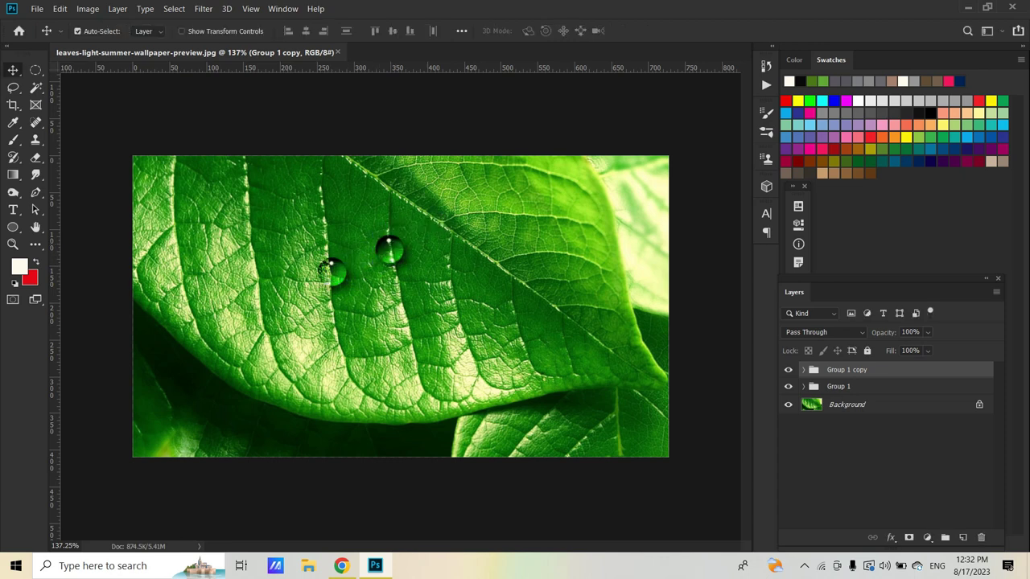
right_click(864, 369)
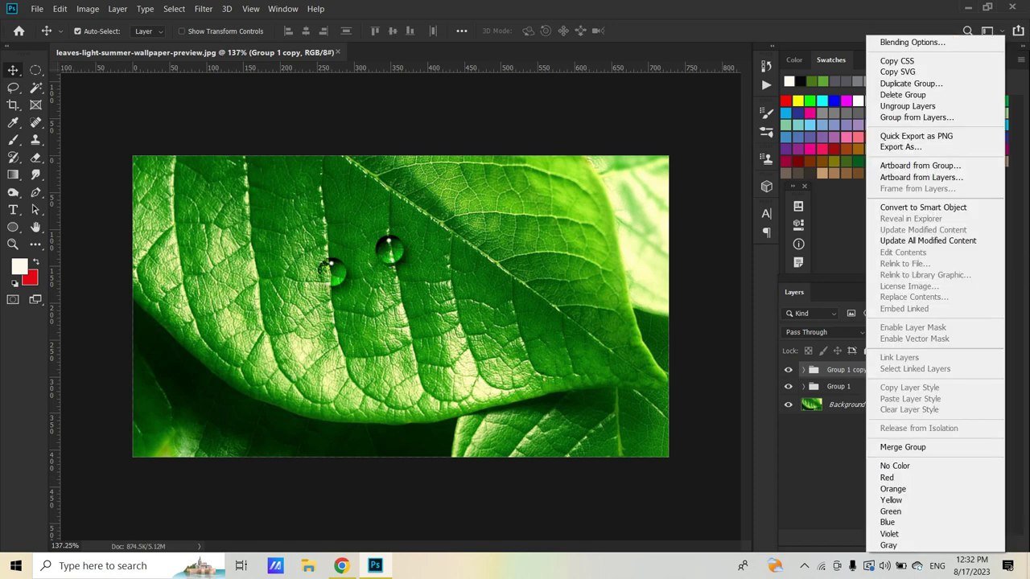
Duplicate Group 1 copy as Group 1 copy 2
left_click(909, 83)
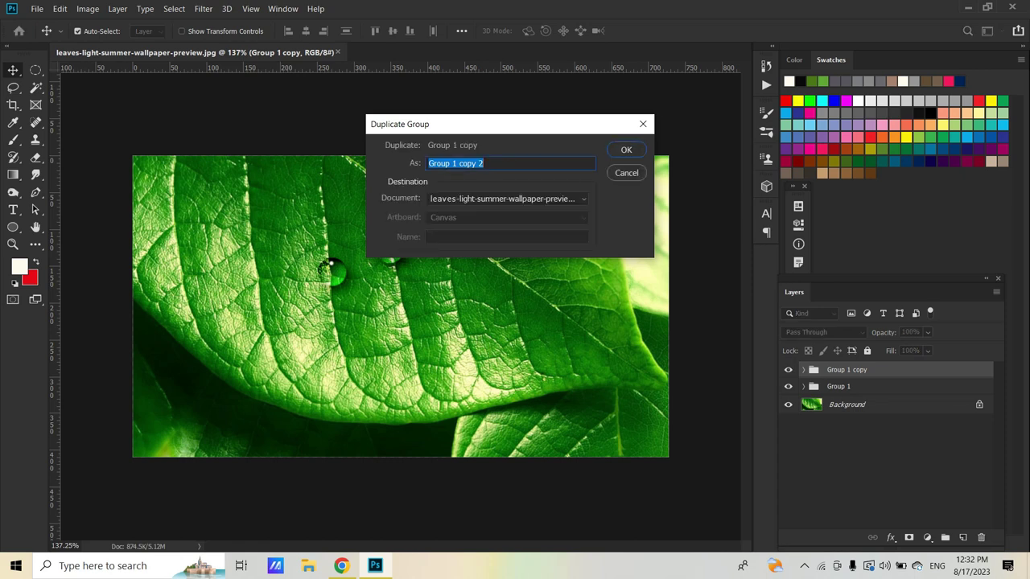
key("Escape")
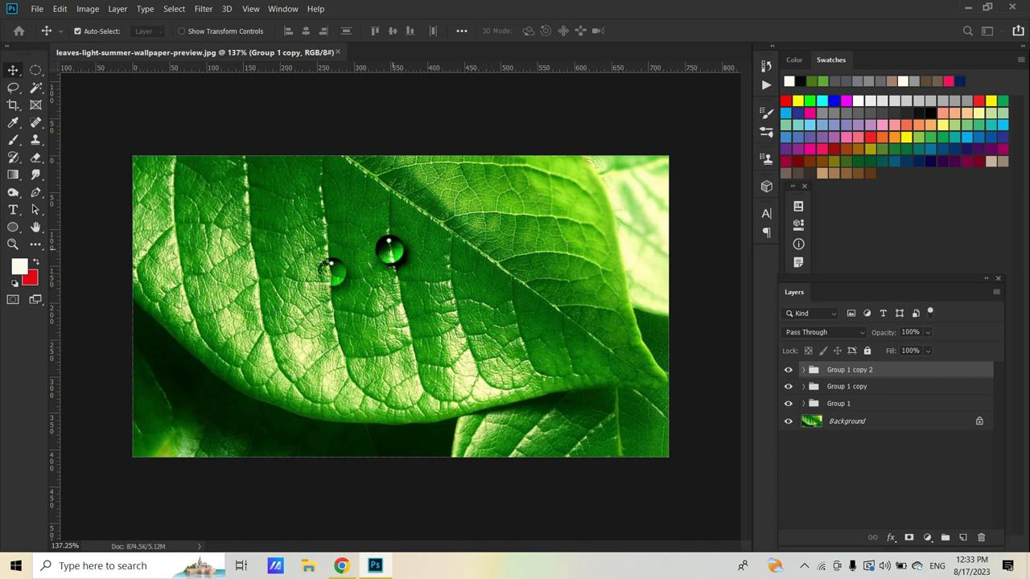
key("ctrl+t")
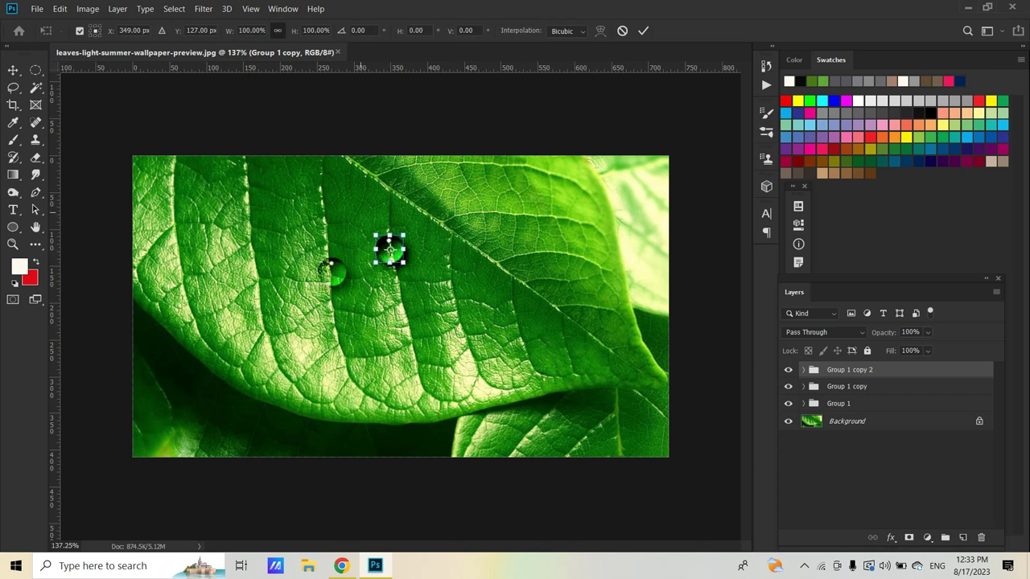
left_click_drag(389, 250, 354, 212)
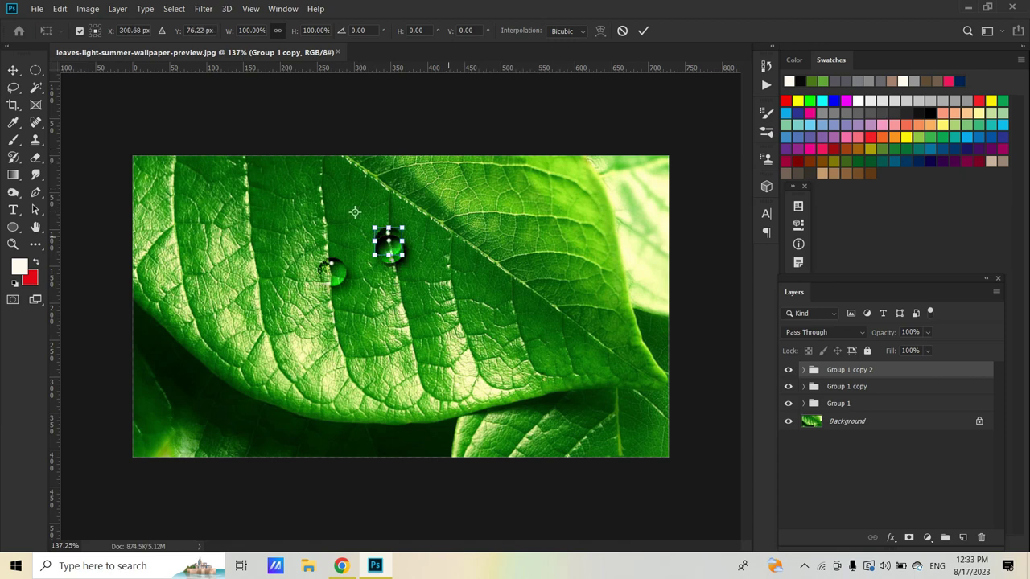
left_click_drag(355, 211, 389, 242)
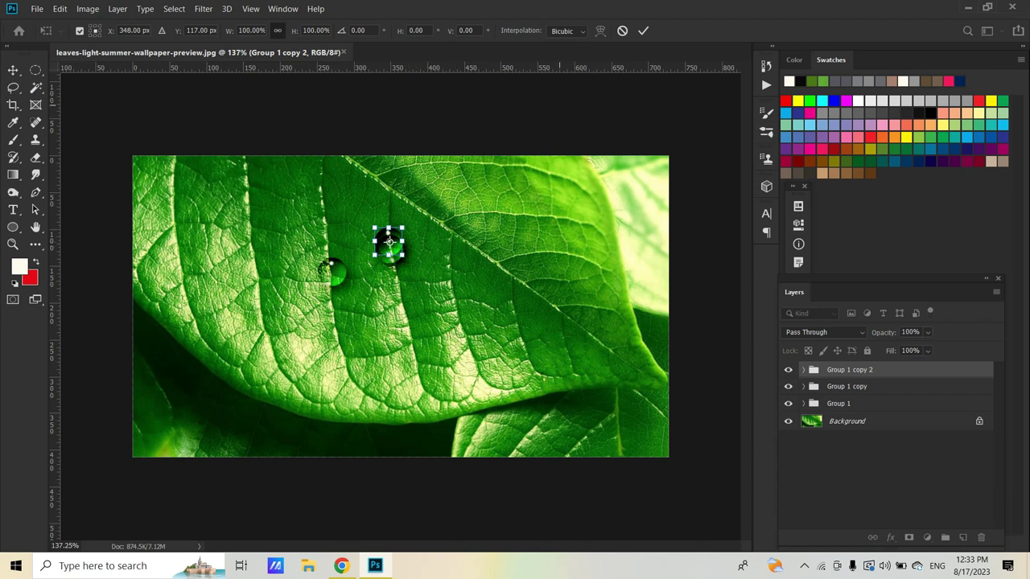
key("Return")
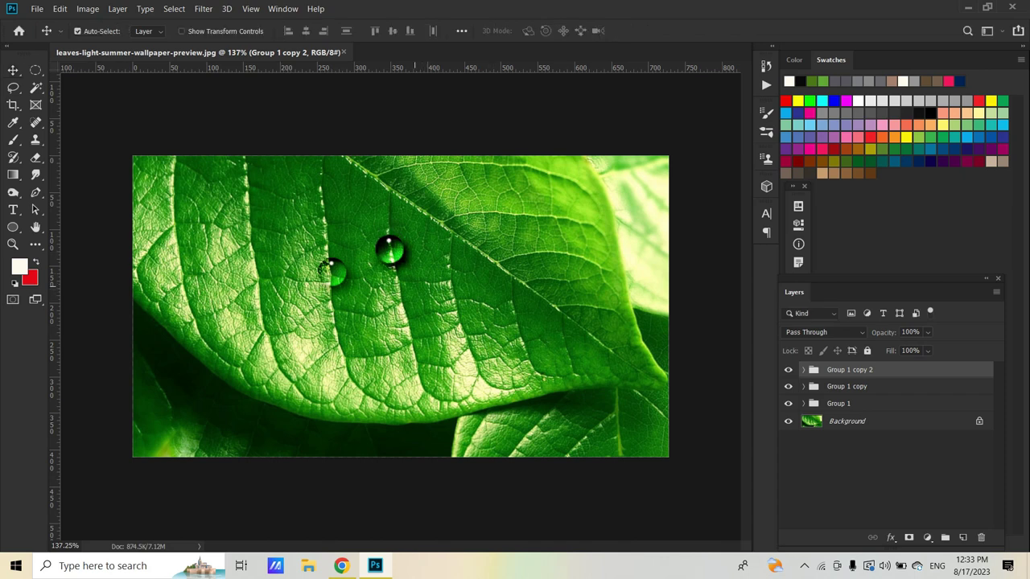
Move the third droplet right of the second, level with the first
key("ctrl+t")
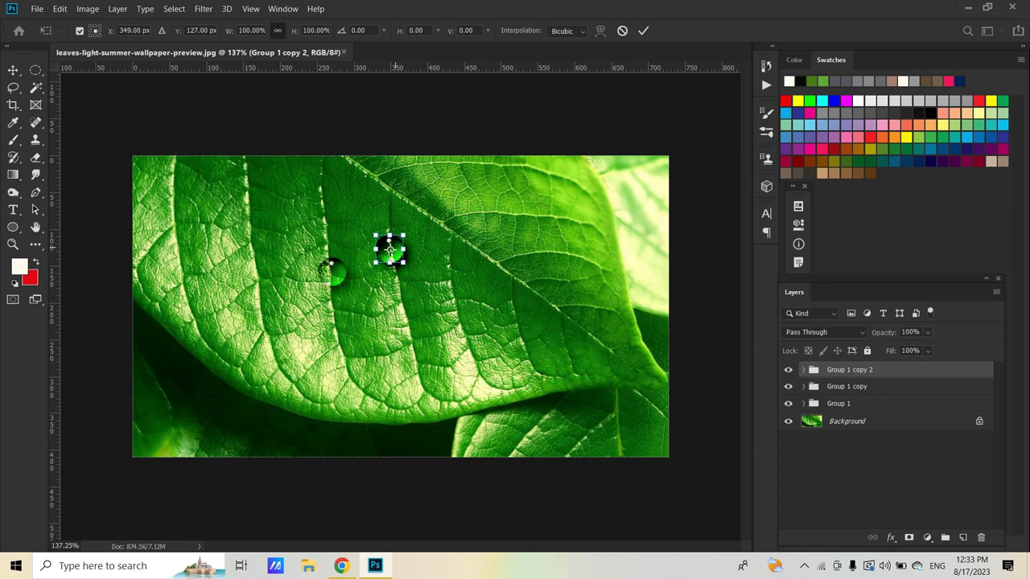
left_click_drag(389, 250, 390, 250)
mouse_move(389, 250)
left_mouse_down()
mouse_move(434, 256)
mouse_move(459, 273)
left_mouse_up()
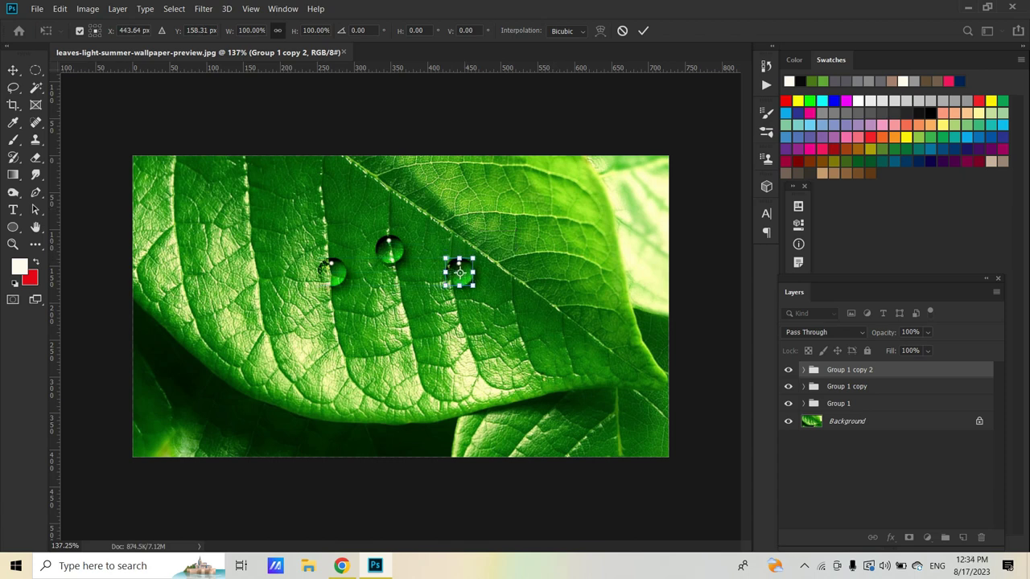
key("Return")
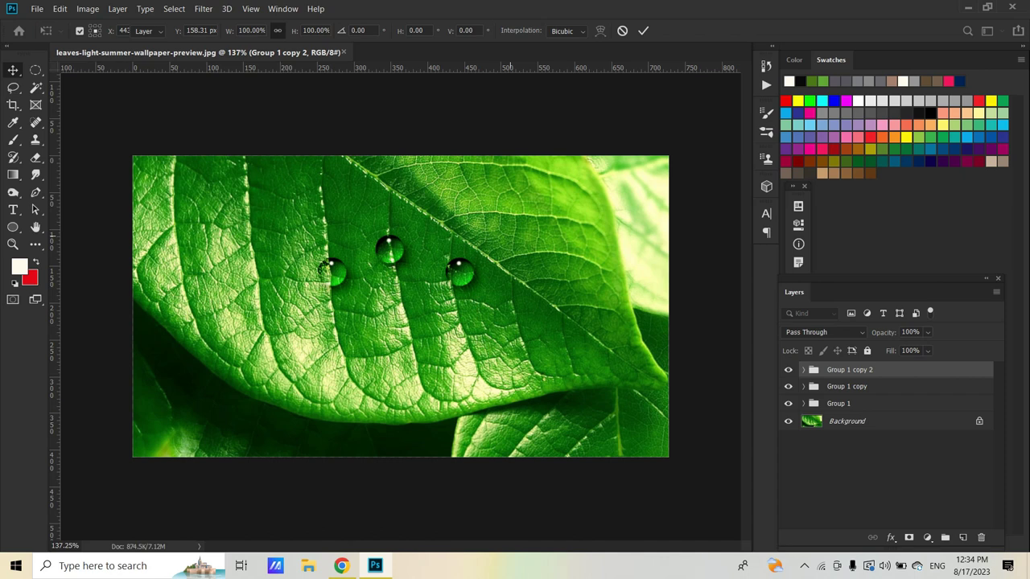
scroll(406, 257, "up", 1)
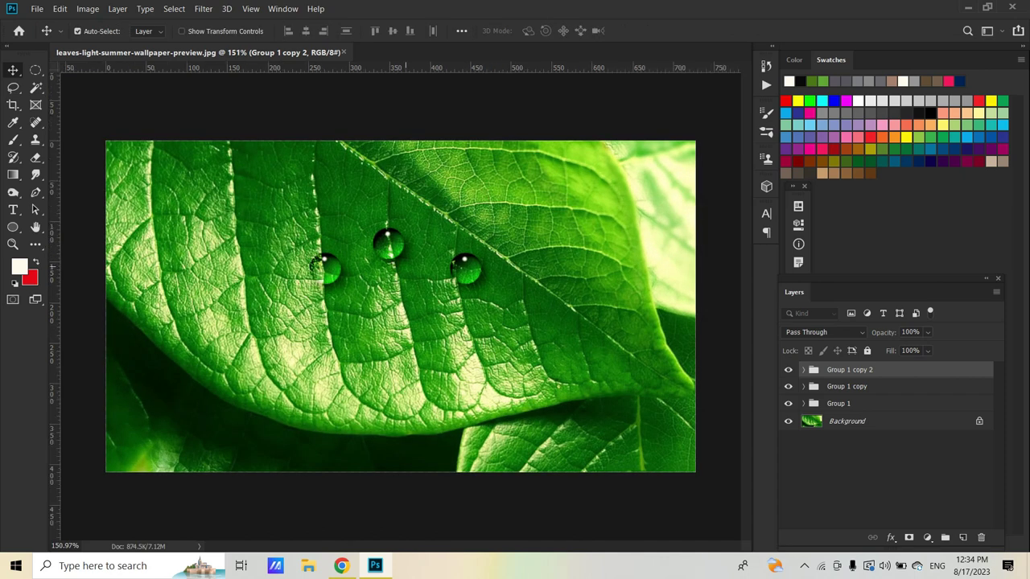
Duplicate as Group 1 copy 3 and move the fourth droplet down below the row
key("ctrl+j")
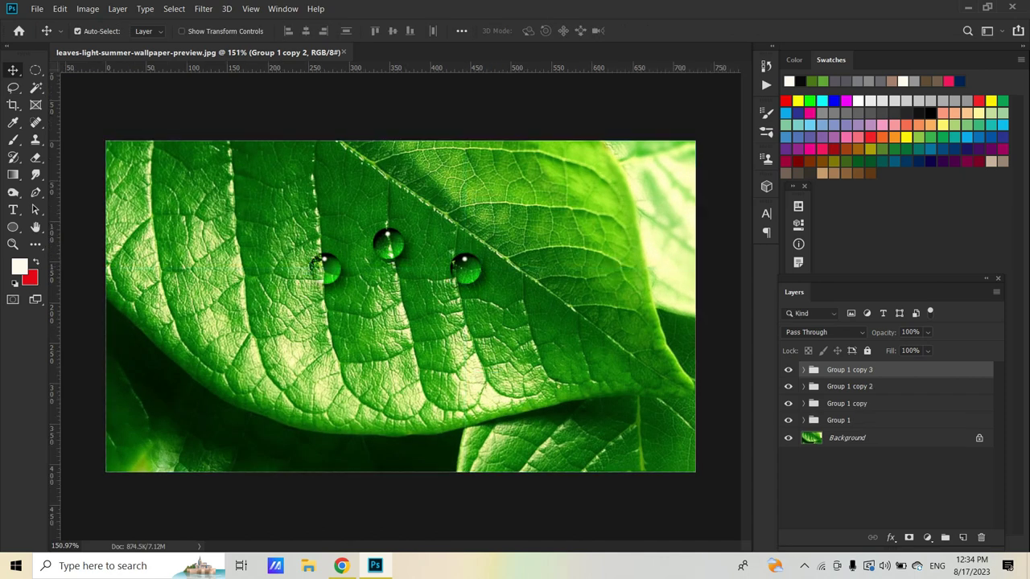
key("ctrl+t")
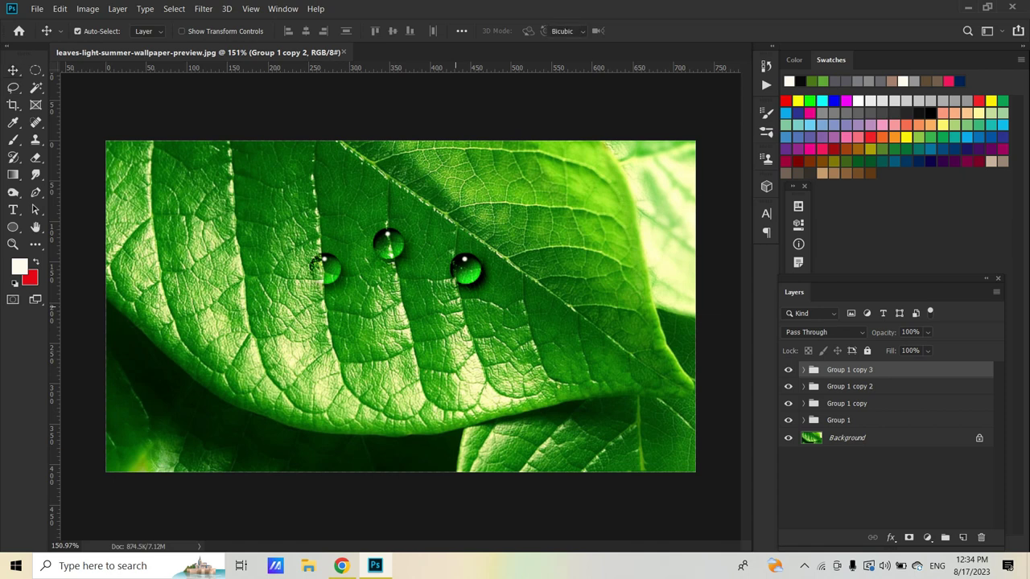
key("ctrl+t")
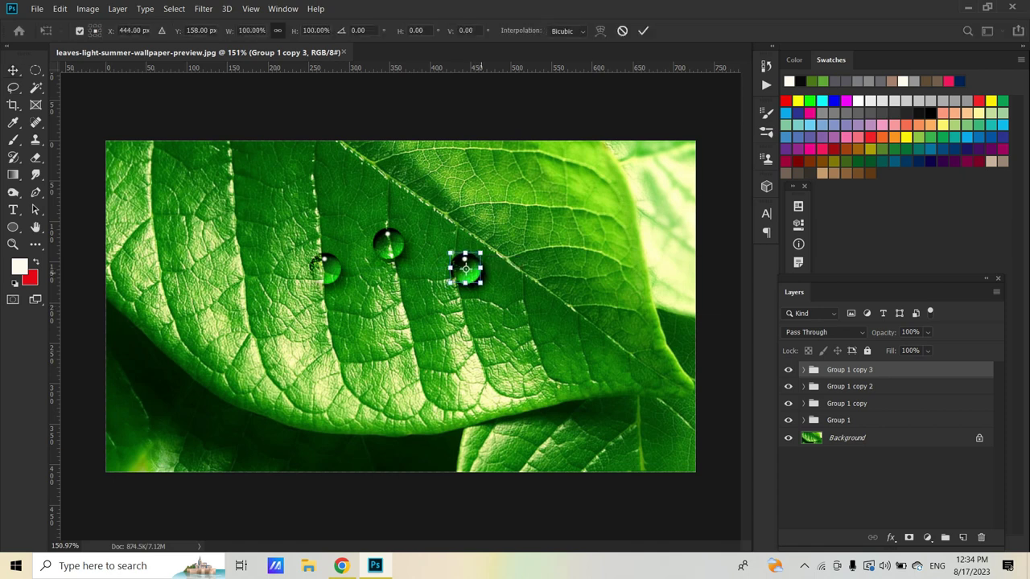
mouse_move(466, 269)
left_mouse_down()
mouse_move(423, 335)
mouse_move(433, 331)
left_mouse_up()
left_click(643, 31)
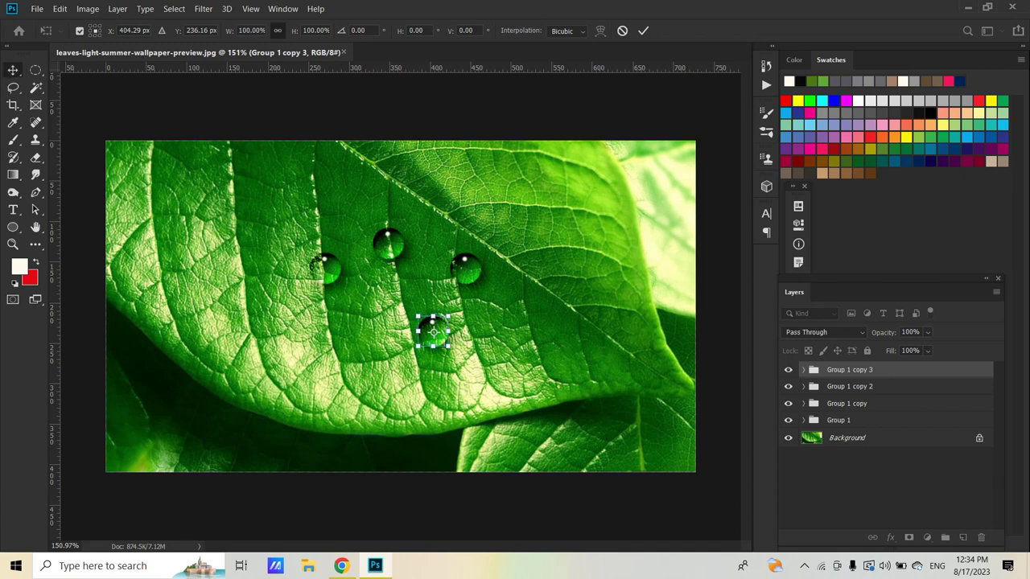
scroll(450, 306, "down", 1)
scroll(443, 305, "down", 1)
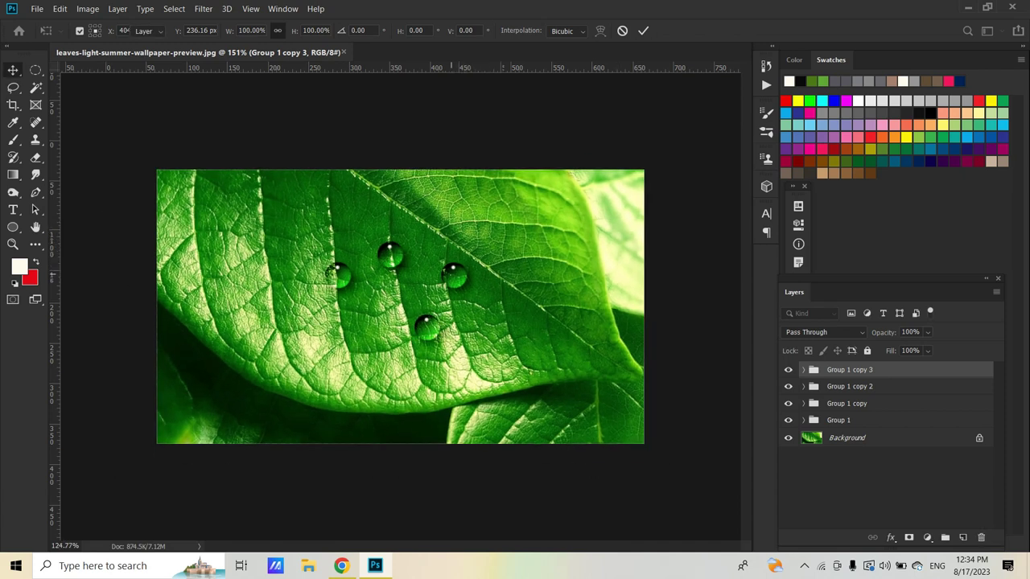
scroll(438, 306, "down", 1)
scroll(434, 297, "up", 5)
scroll(434, 297, "up", 4)
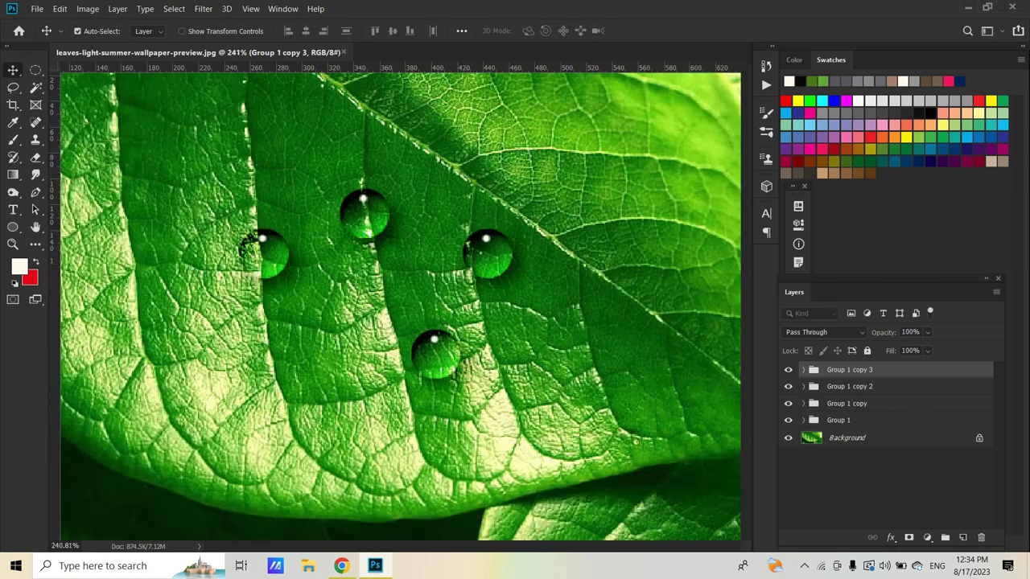